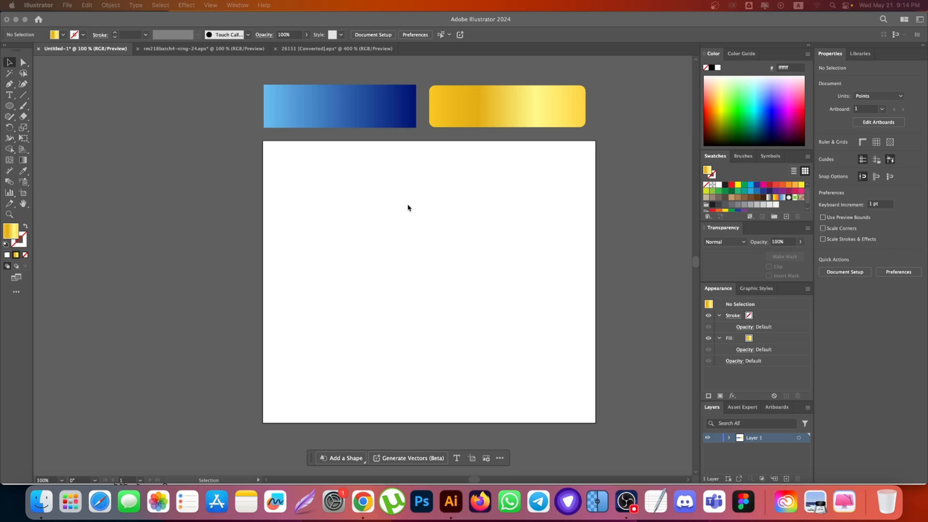
Step: Set the default fill to solid white, leaving no object selected, and bring up the Gradient panel
left_click(358, 193)
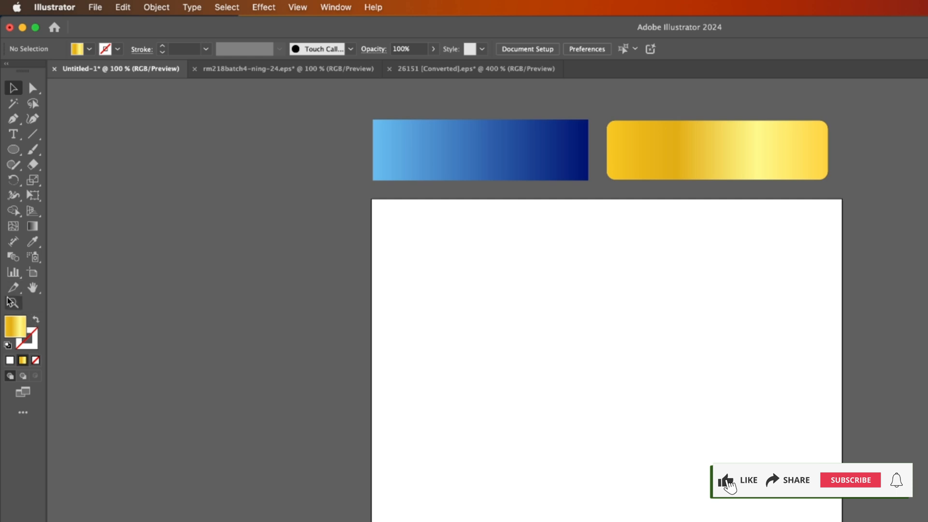
left_click(10, 362)
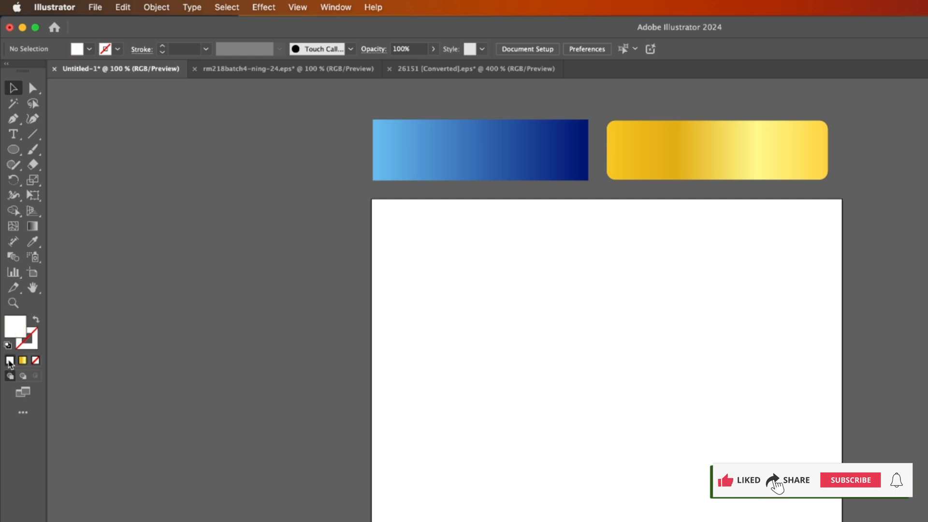
left_click(22, 361)
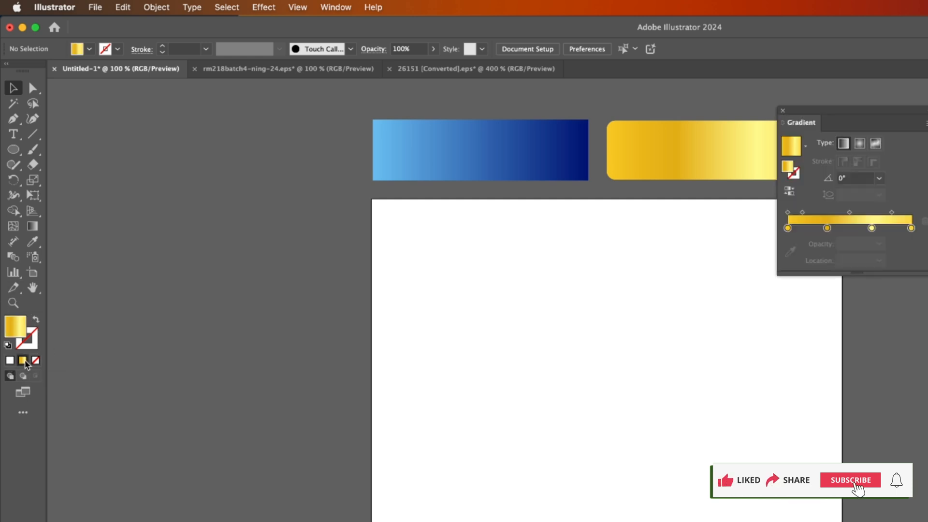
left_click(7, 255)
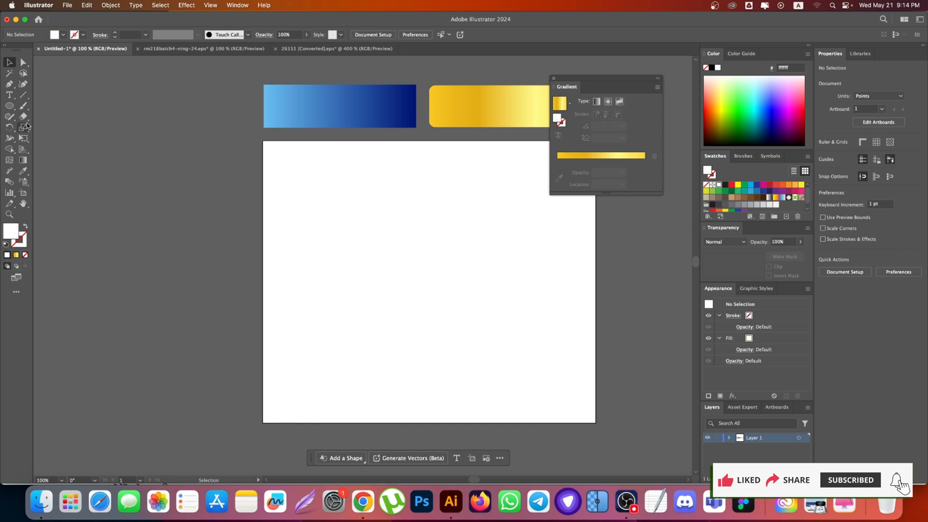
Step: Draw a rectangle about 368 × 213 pt near the middle of the artboard and fill it with magenta f714ec
left_click_drag(9, 106, 40, 110)
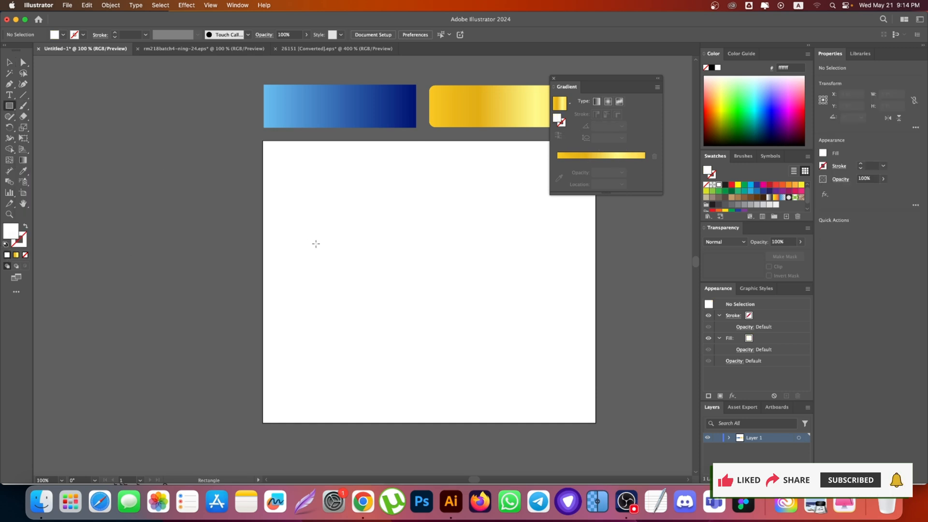
left_click_drag(318, 209, 518, 325)
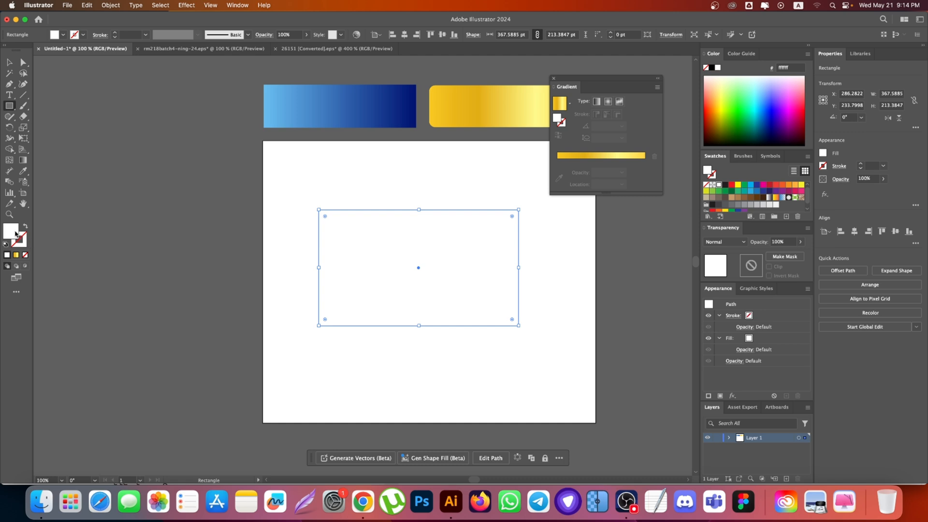
double_click(12, 231)
left_click(471, 214)
left_click(450, 198)
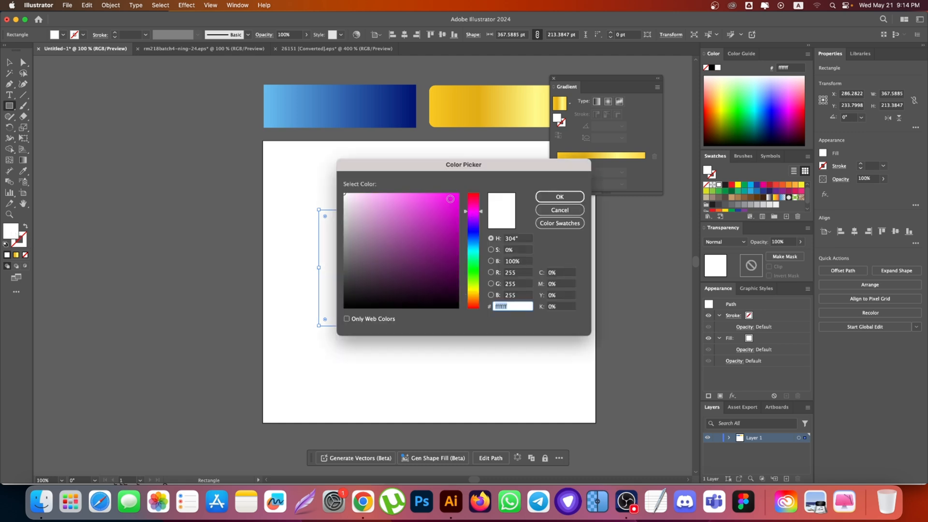
left_click(559, 197)
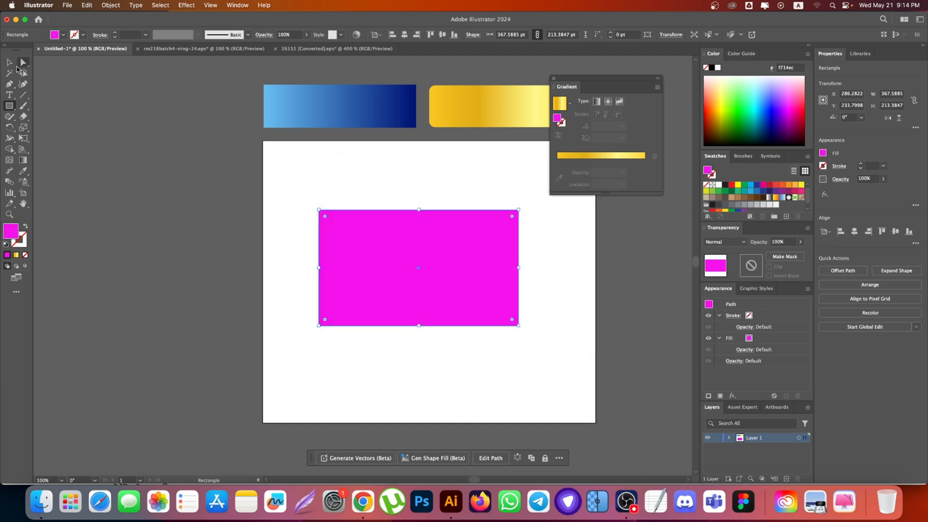
Step: Replace the rectangle's solid magenta fill with the gold linear gradient
key("v")
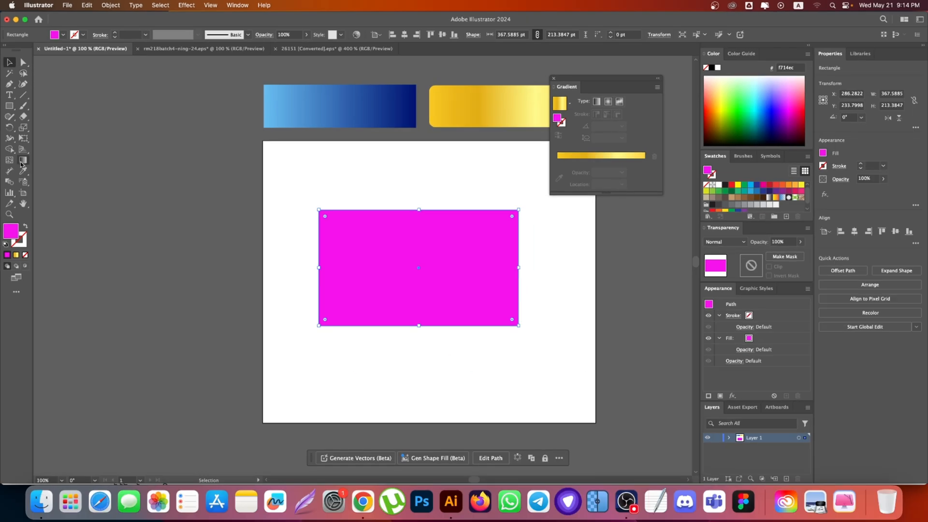
left_click(36, 252)
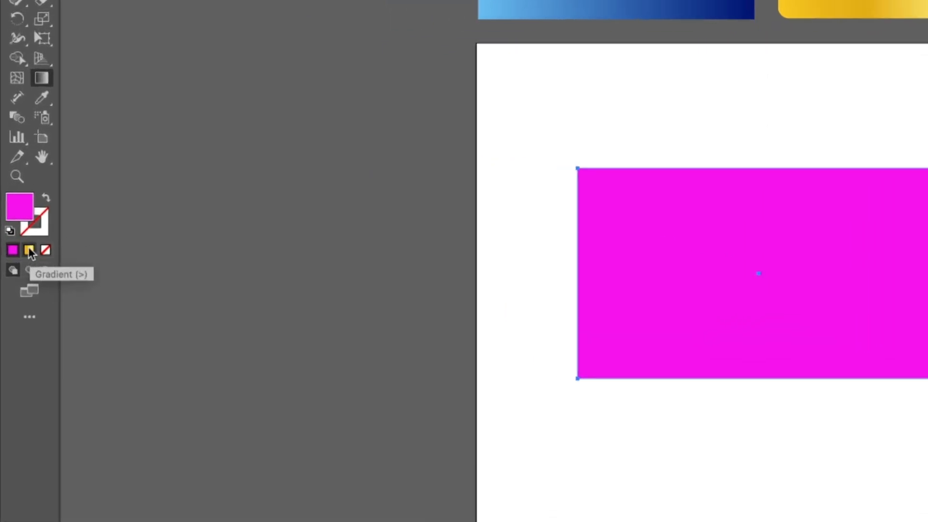
left_click(29, 250)
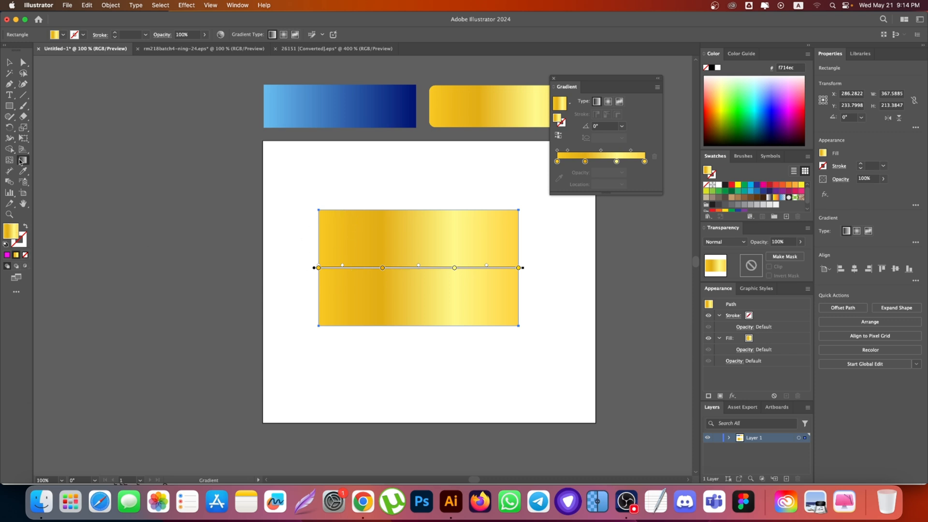
Step: Close the Gradient panel and redraw the gold gradient diagonally from the rectangle's upper-left corner past its lower-right corner, at about -32.7°
left_click(10, 64)
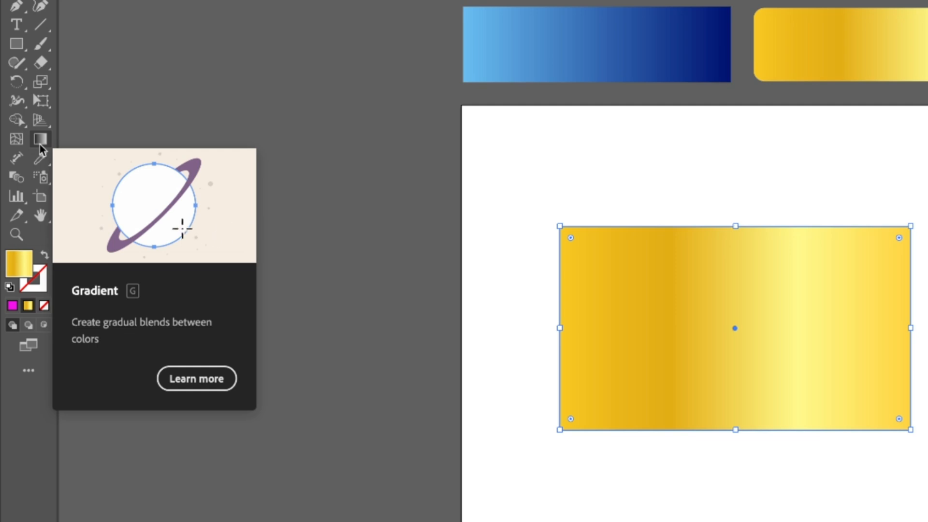
left_click(41, 140)
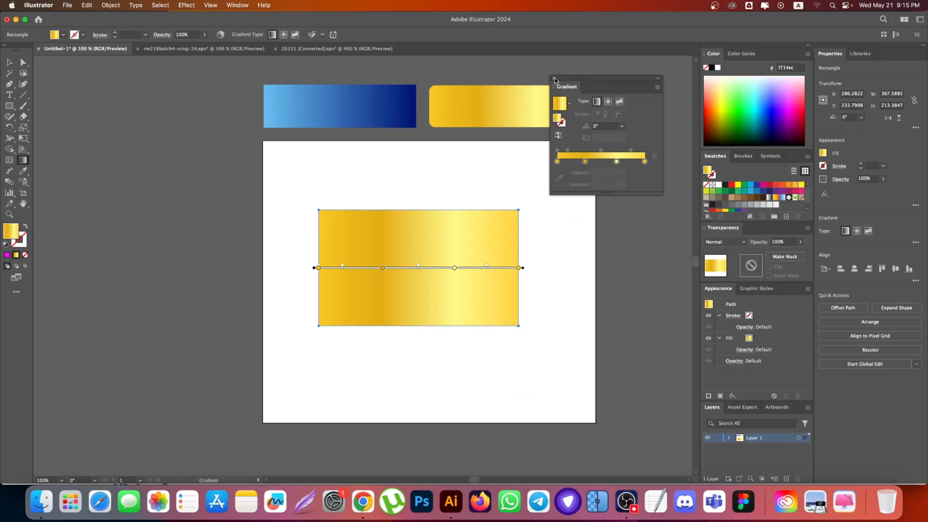
left_click(553, 79)
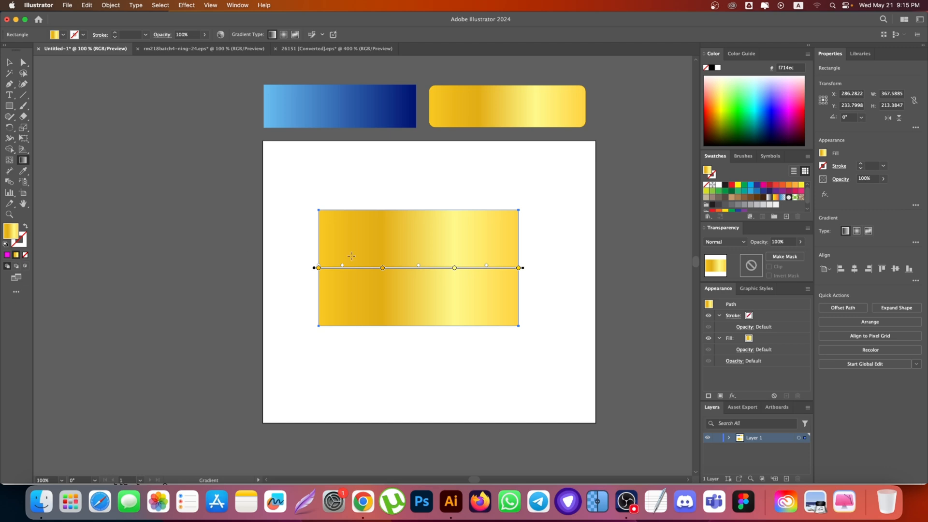
left_click_drag(350, 229, 540, 337)
left_click_drag(331, 212, 541, 346)
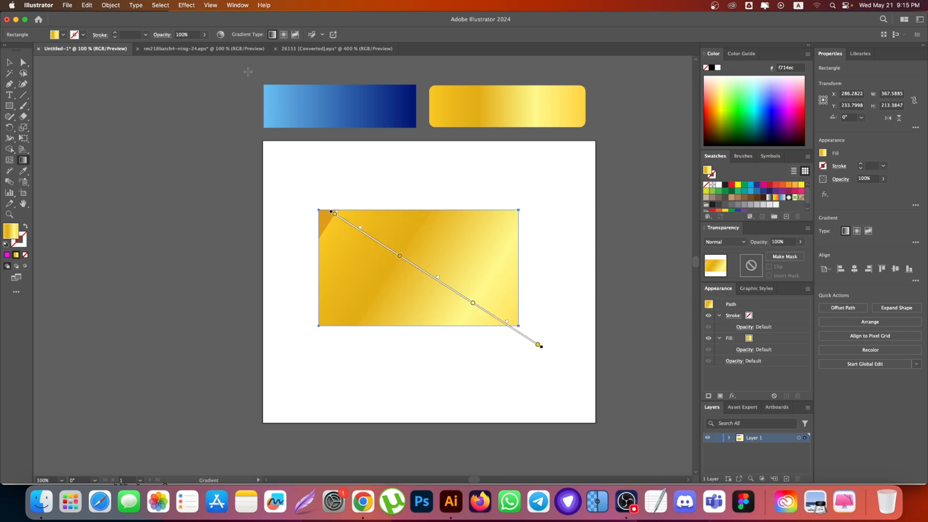
Step: Reopen the Gradient panel and move it clear of the gold sample bar above the artboard
left_click(233, 5)
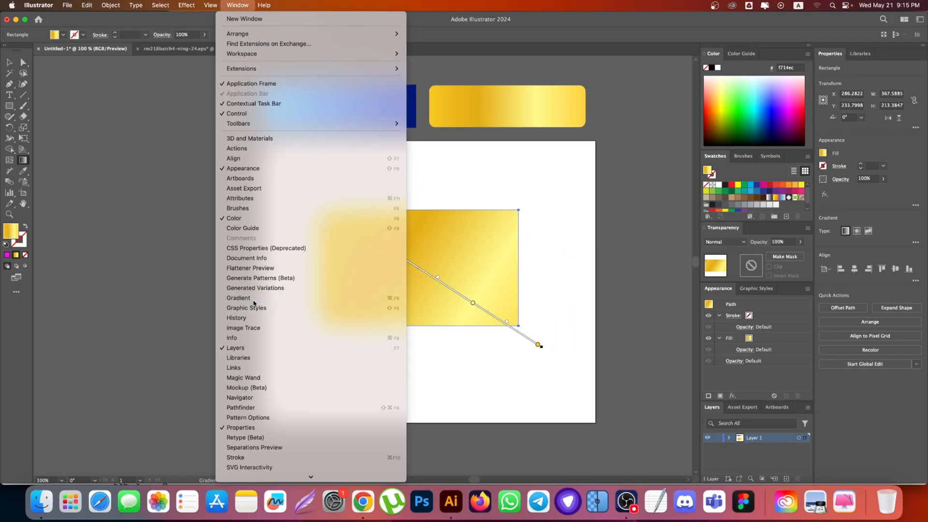
left_click(215, 386)
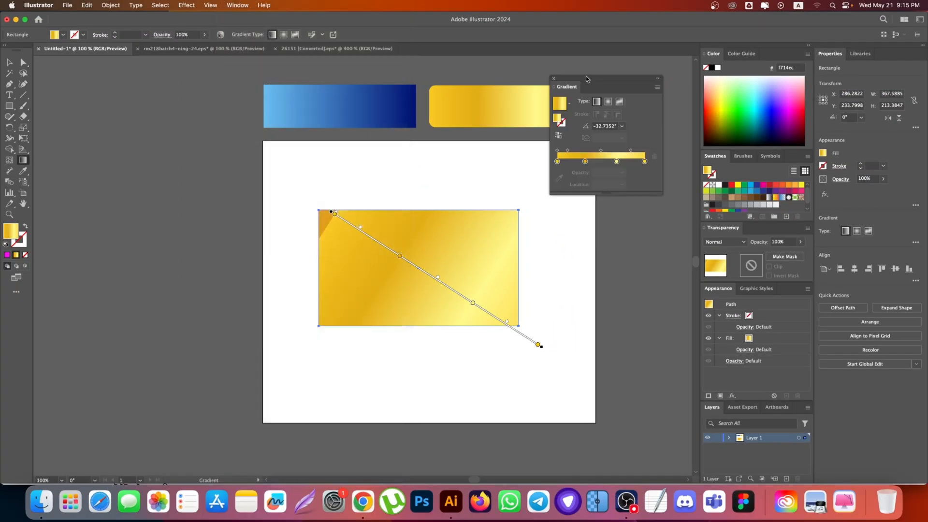
left_click_drag(586, 79, 612, 131)
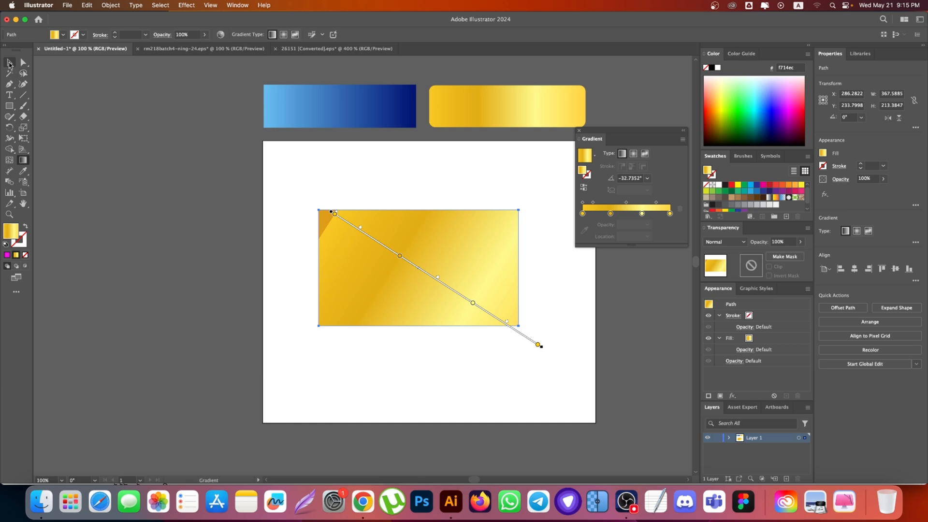
Step: Use the Eyedropper to compare the blue and gold sample gradients on the rectangle, finishing with the blue one
left_click(9, 63)
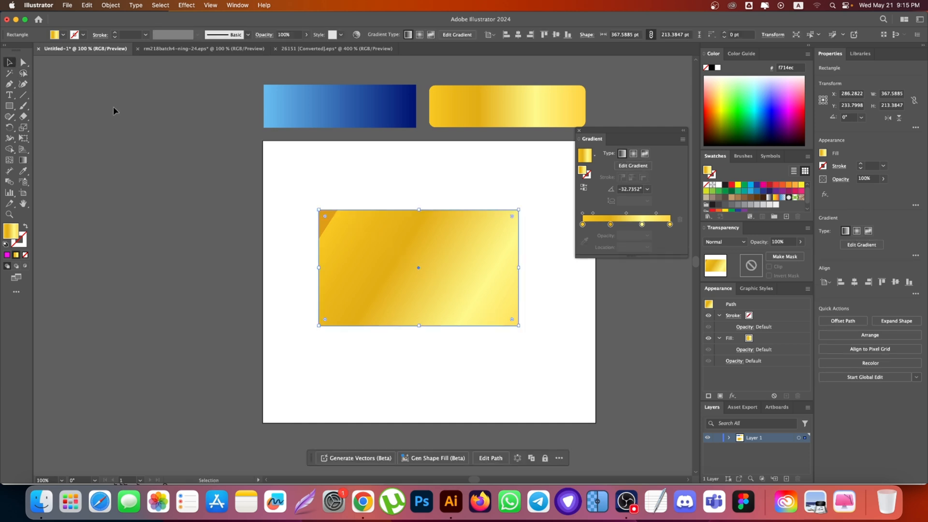
key("i")
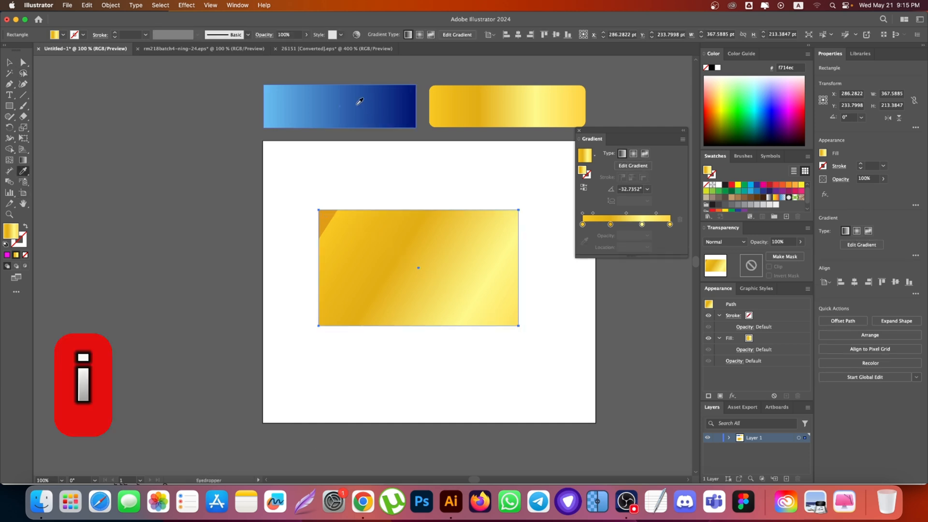
left_click(359, 100)
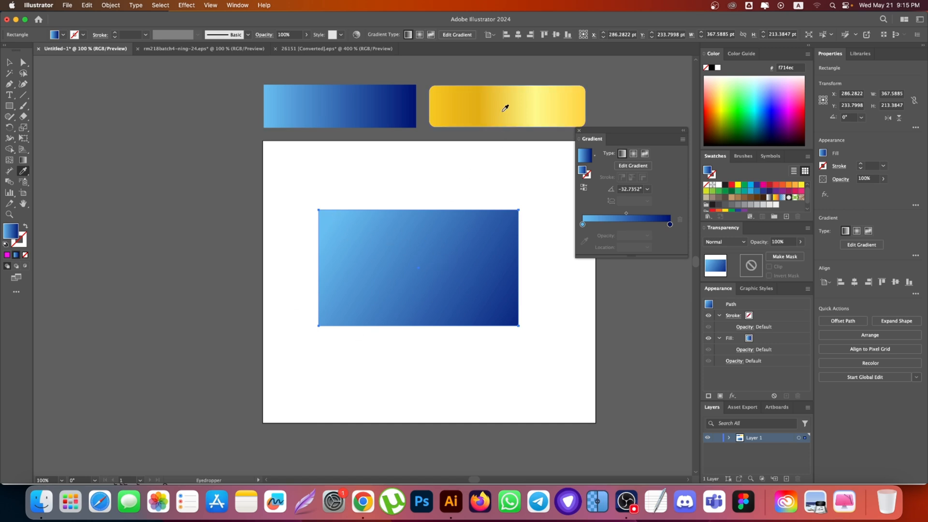
left_click(501, 105)
left_click(357, 106)
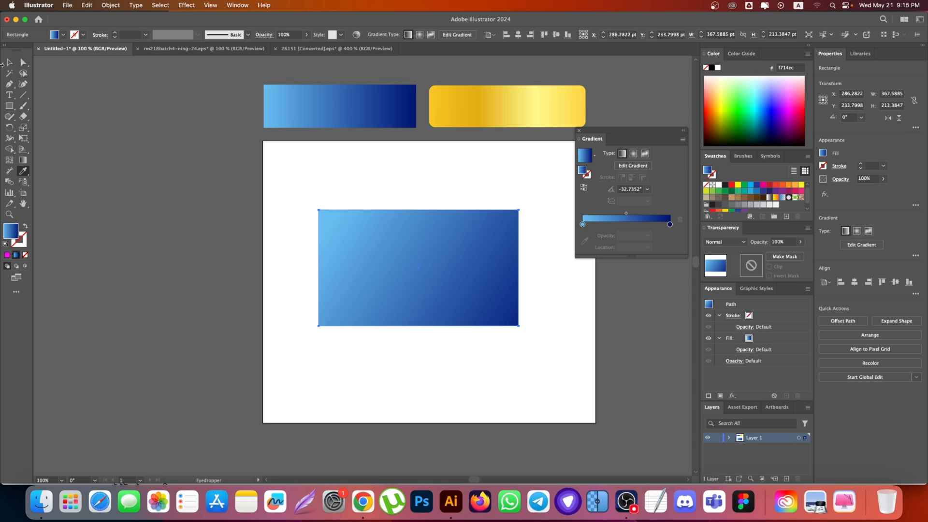
left_click(9, 63)
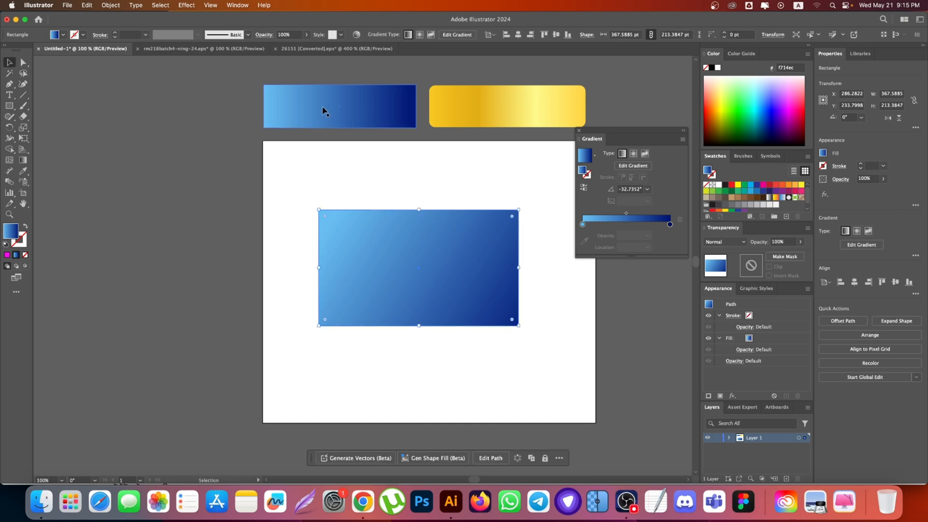
Step: Capture the blue gradient bar as a raster image and paste it beside the artboard
left_click(323, 111)
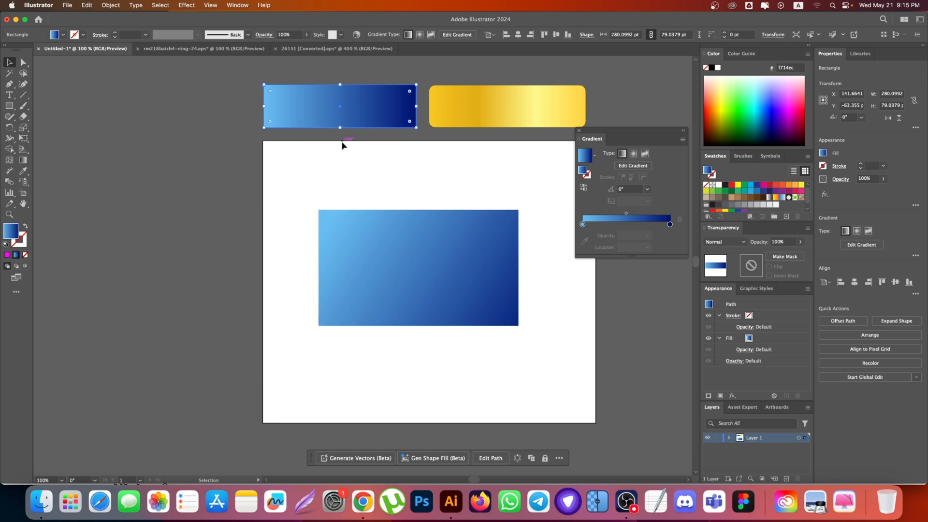
left_click(381, 246)
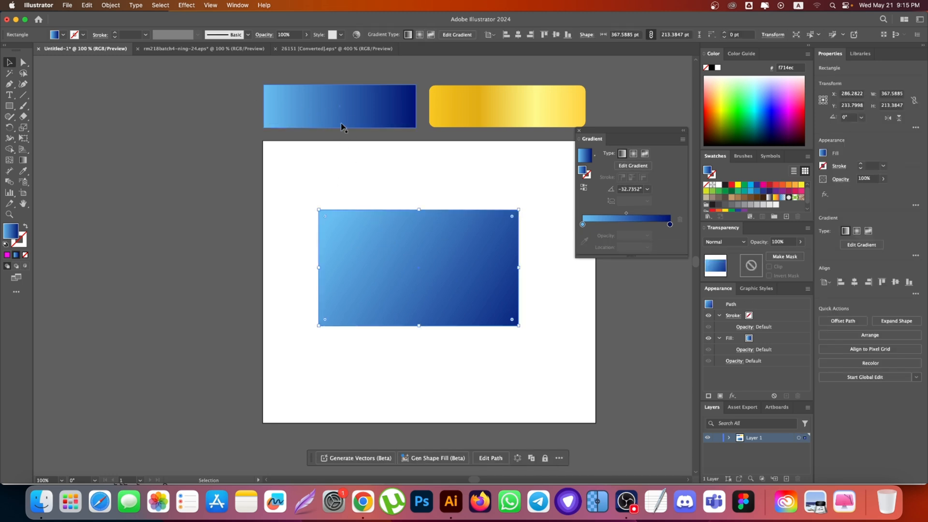
scroll(355, 172, "up", 1)
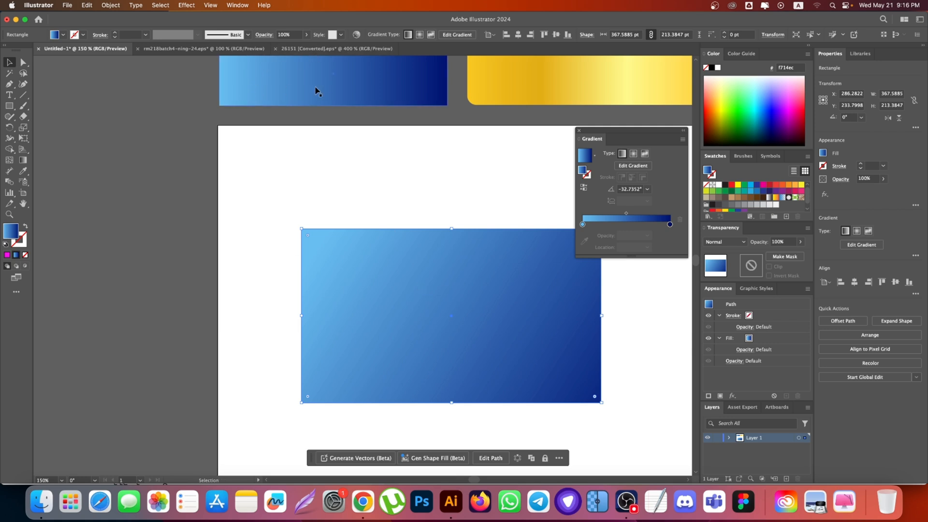
left_click_drag(360, 90, 327, 104)
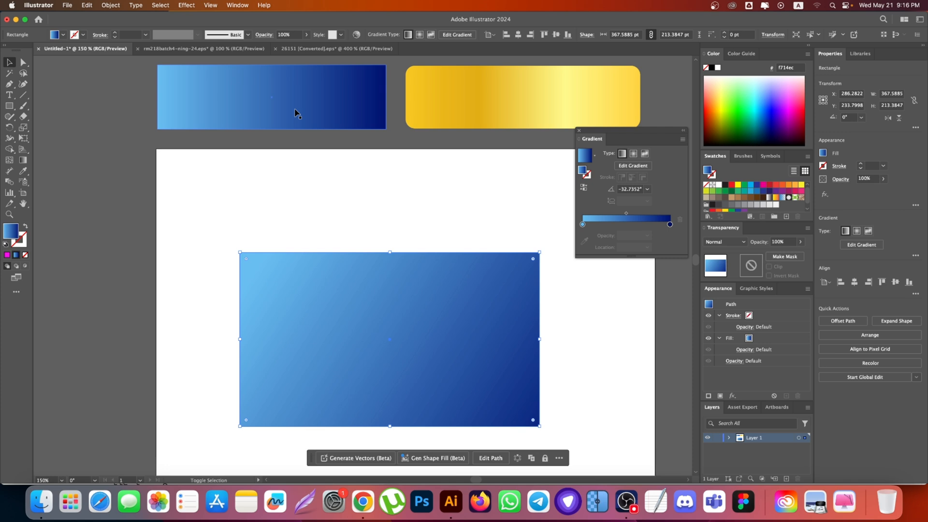
scroll(317, 160, "down", 2)
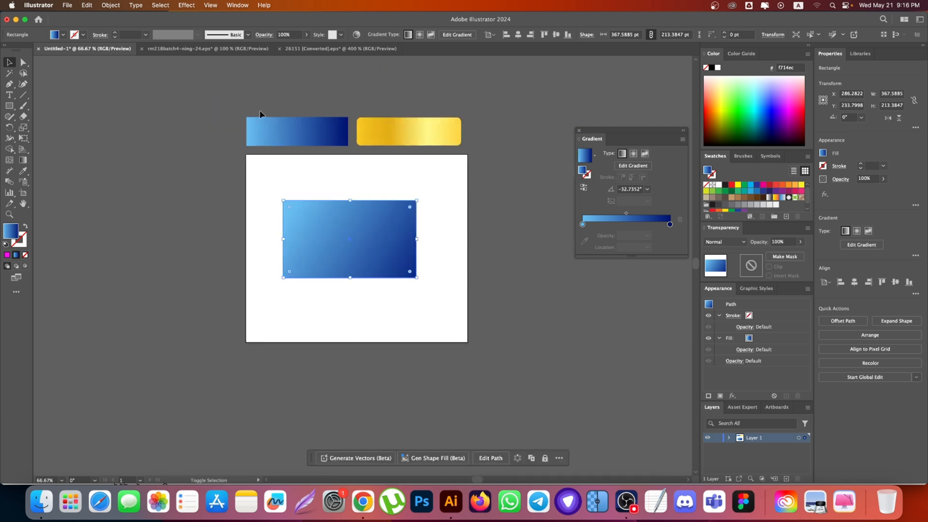
scroll(262, 114, "up", 4)
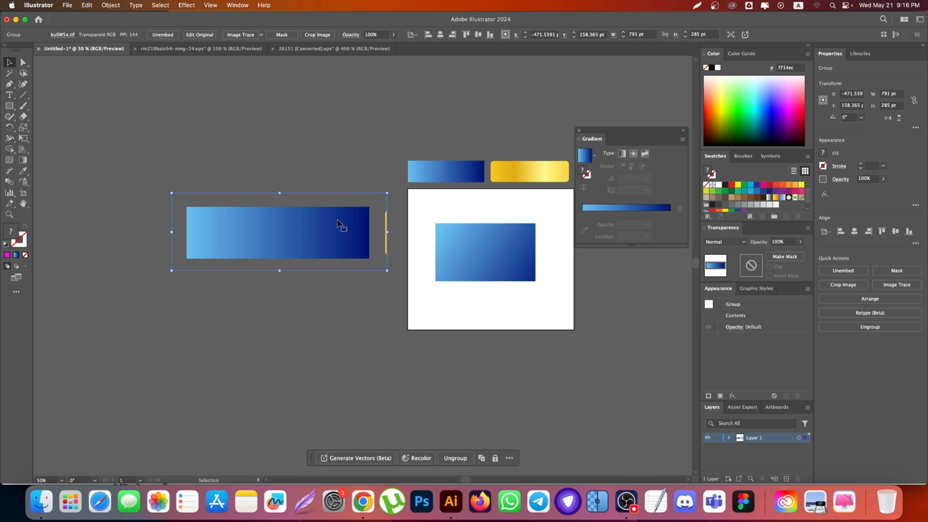
Step: Try to transfer the blue gradient from the pasted raster image to the rectangle with the Eyedropper
left_click(486, 252)
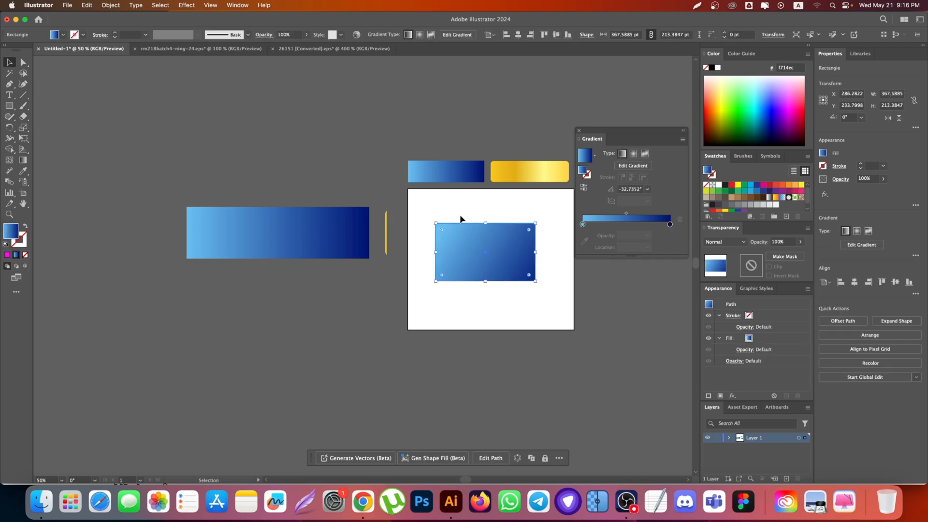
key("i")
left_click(331, 219)
scroll(524, 263, "up", 6)
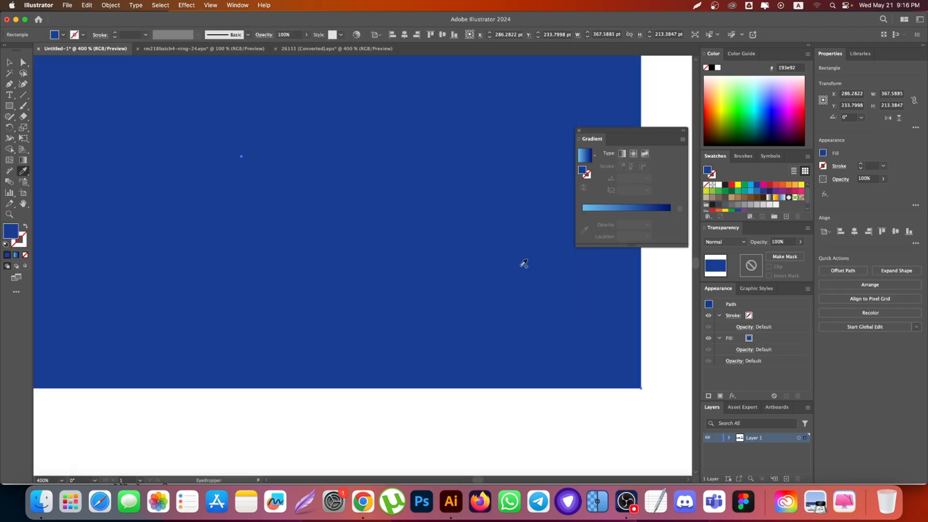
scroll(479, 231, "down", 3)
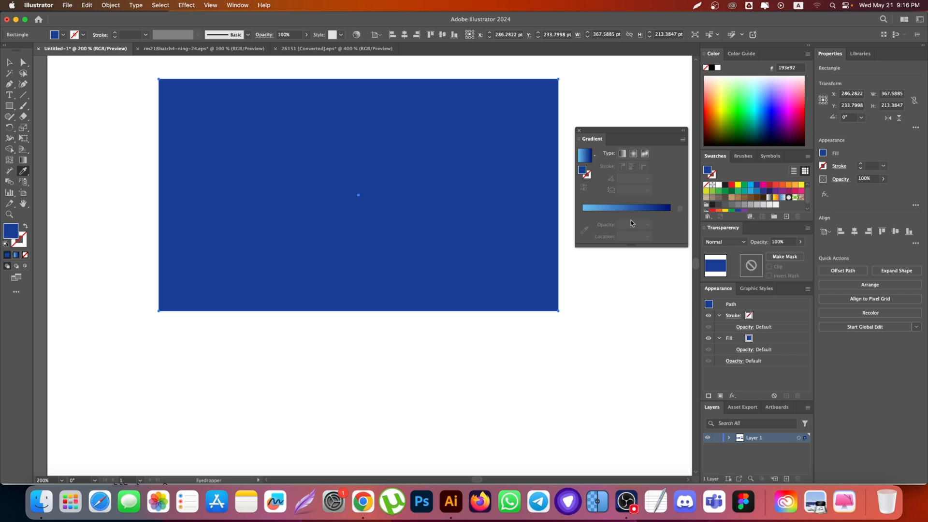
scroll(363, 310, "down", 5)
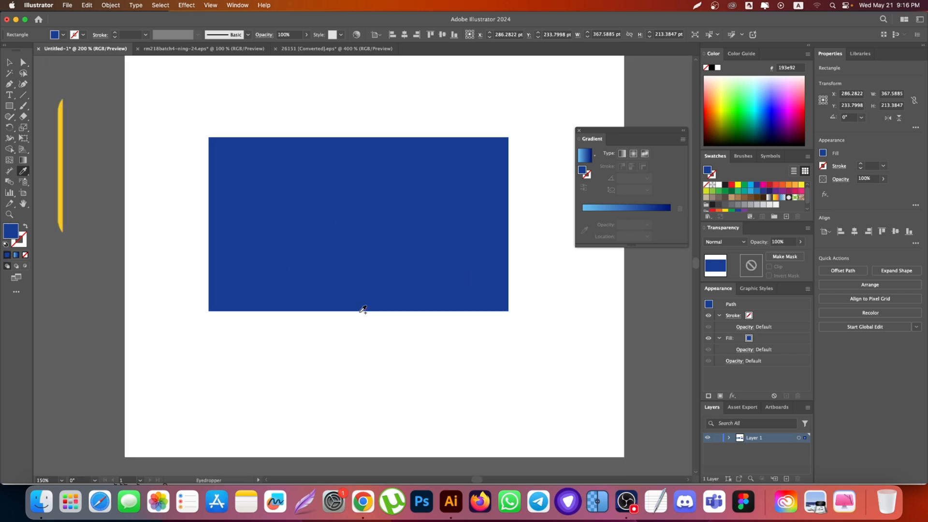
Step: Fill the rectangle with the blue gradient sampled from the vector bar above the artboard, using the Eyedropper
scroll(310, 217, "up", 3)
left_click(331, 112)
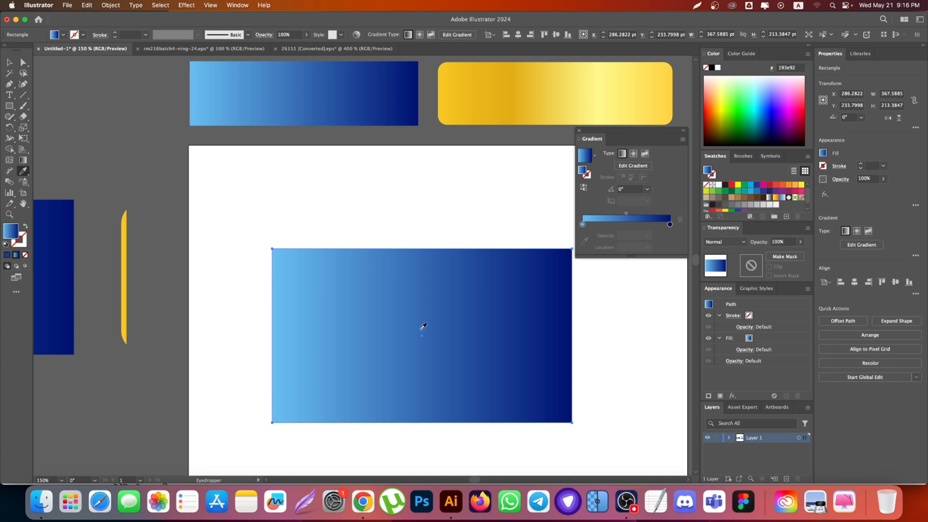
scroll(346, 118, "up", 3)
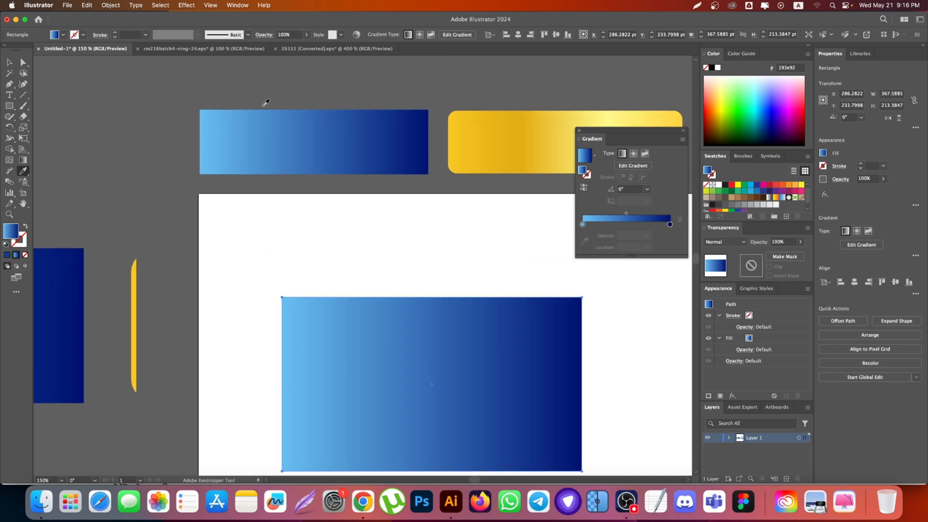
left_click(9, 62)
scroll(280, 190, "down", 2)
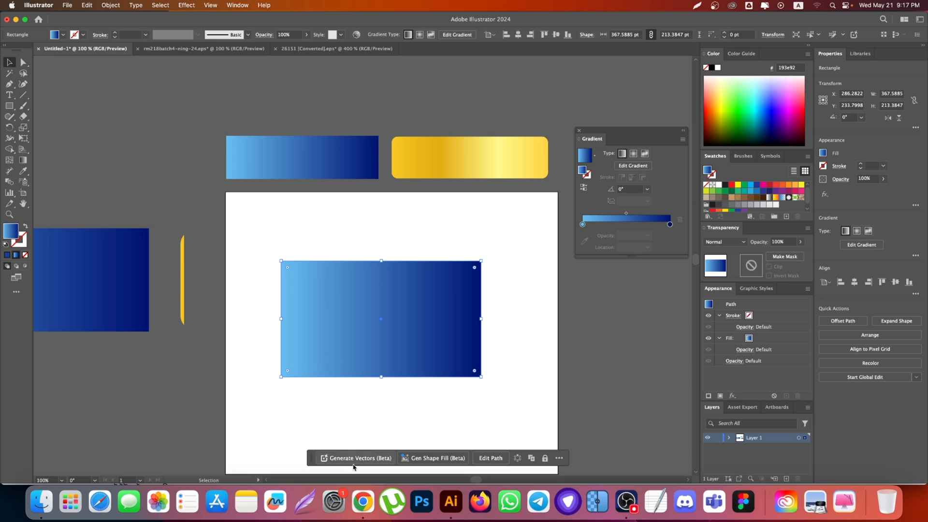
Step: Switch to Chrome, look through the Google image results for "gradient" and return to all web results
left_click(363, 502)
left_click(88, 20)
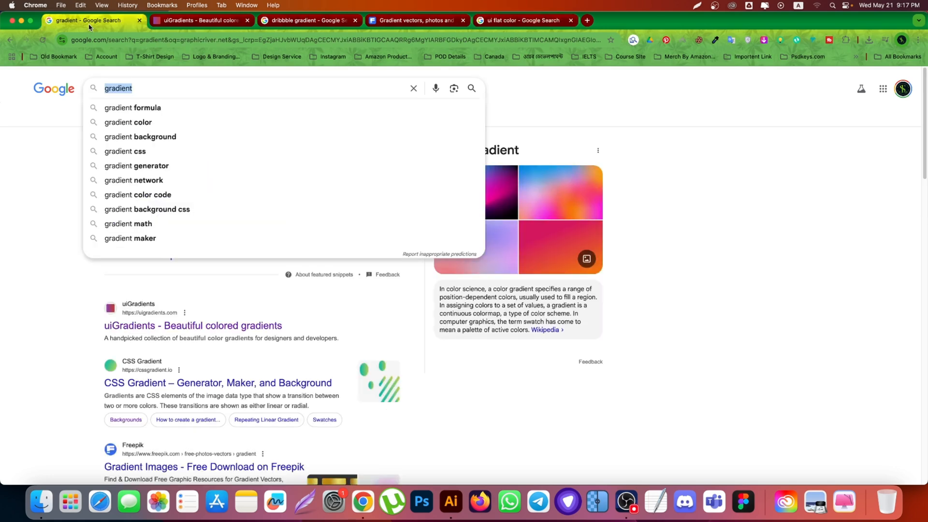
left_click(108, 129)
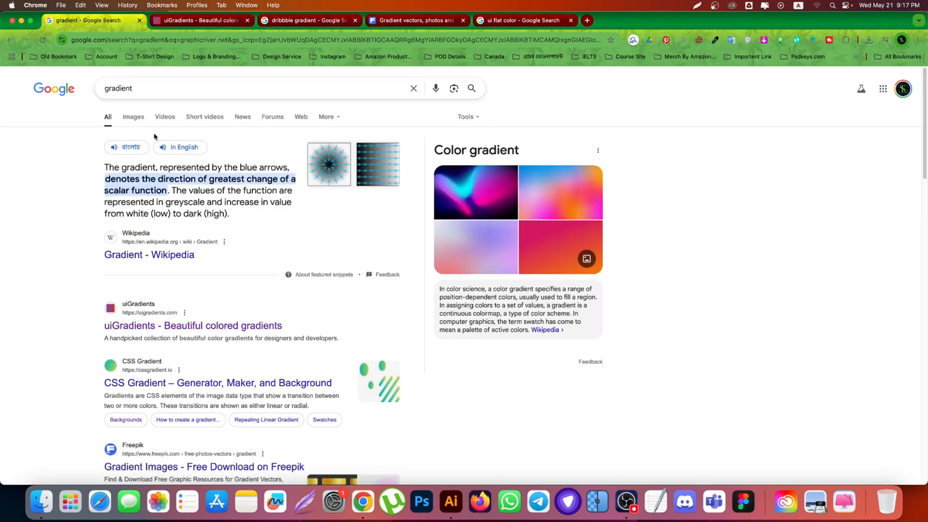
left_click(131, 118)
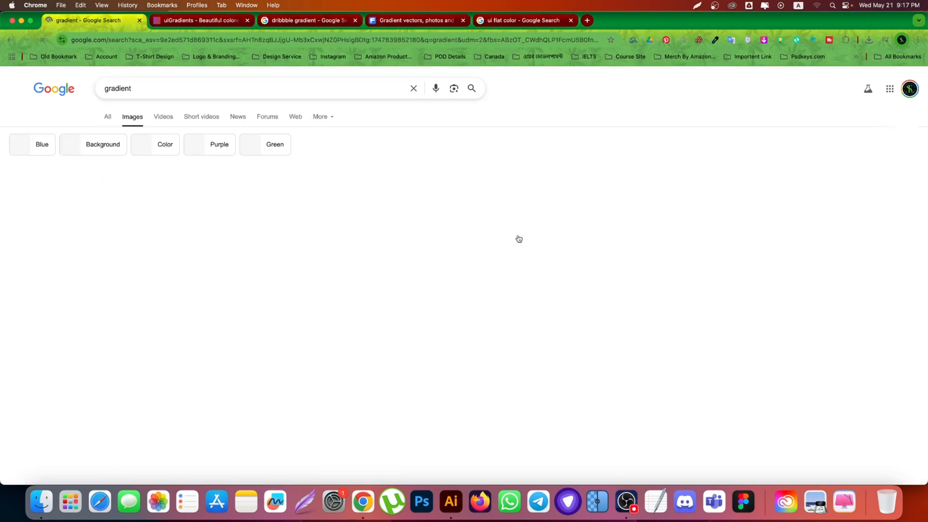
scroll(564, 298, "down", 2)
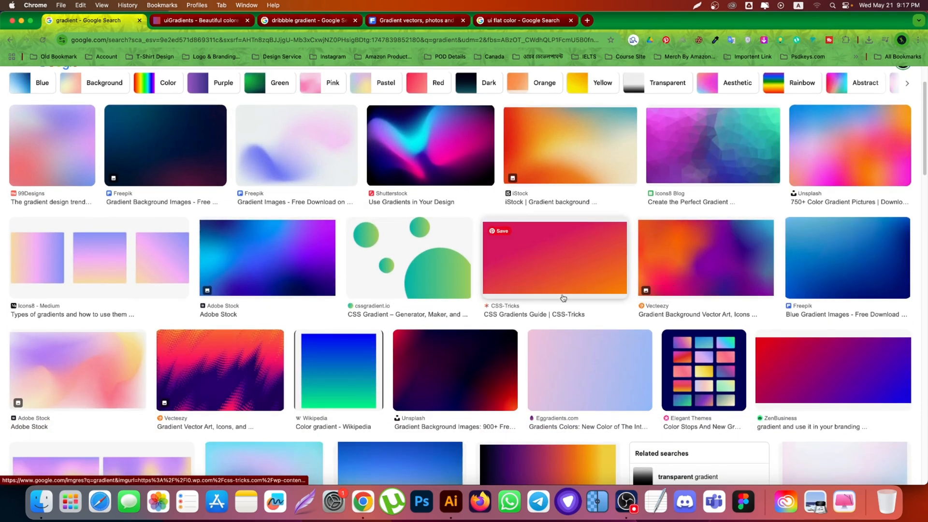
scroll(563, 297, "down", 2)
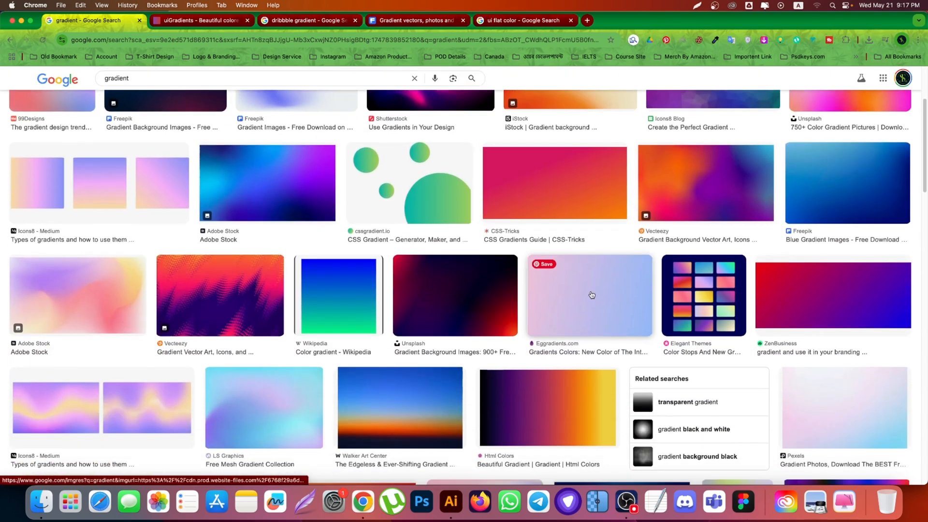
left_click(191, 20)
left_click(87, 20)
scroll(99, 112, "up", 4)
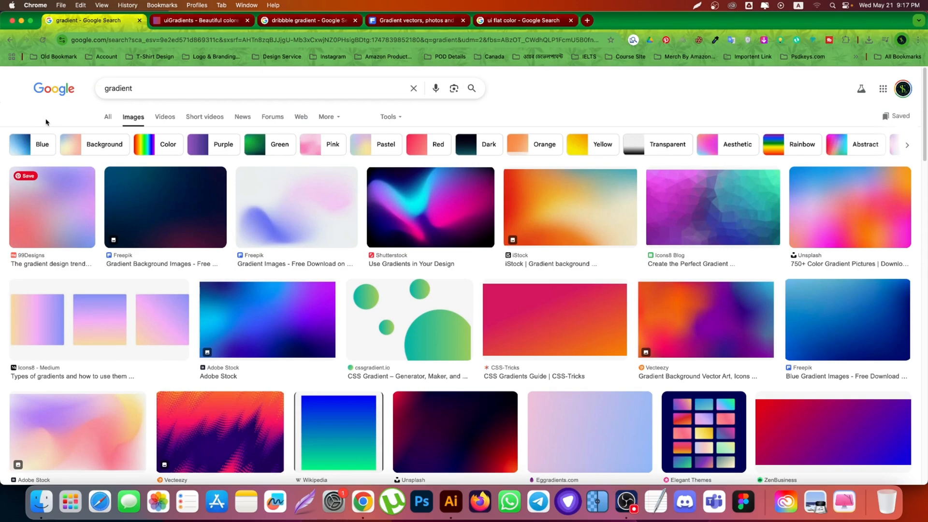
left_click(102, 110)
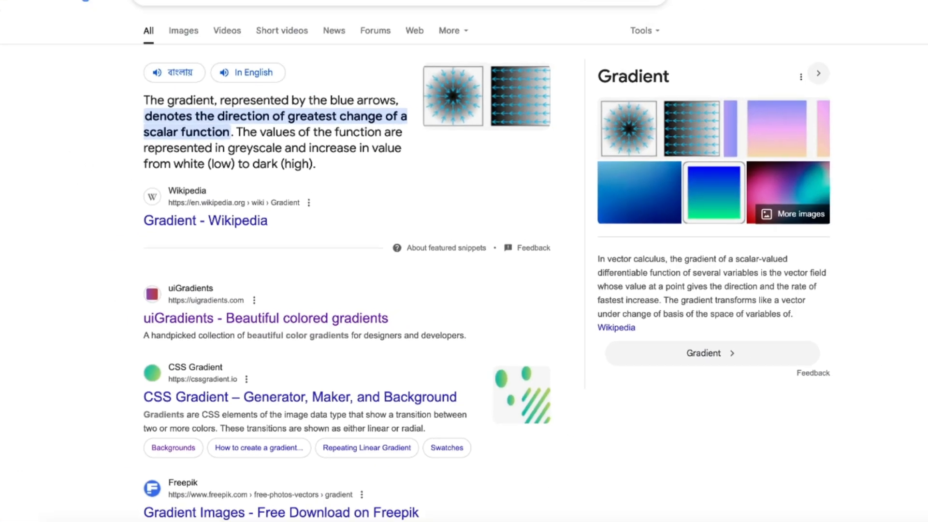
Step: Browse the full uiGradients collection, open the Cocoaa Ice gradient and copy the hex code of its cyan colour
left_click(183, 22)
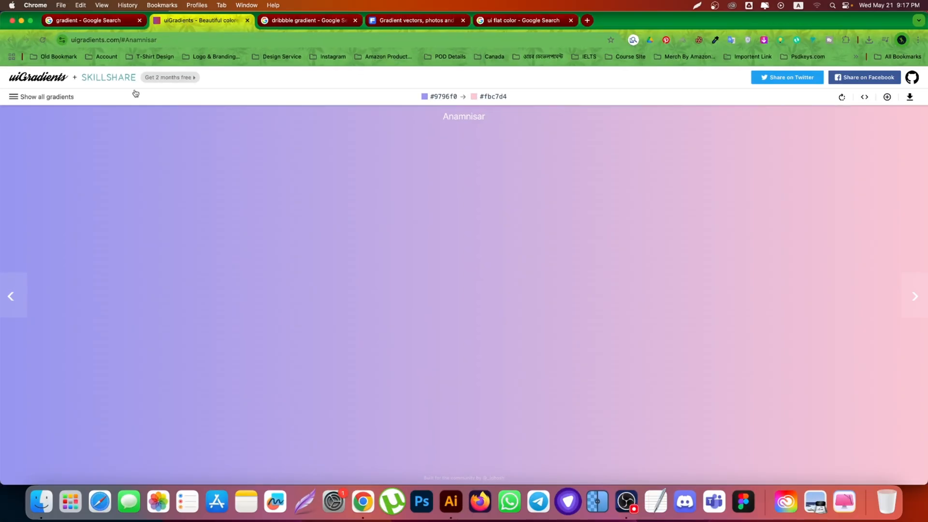
left_click(13, 97)
scroll(452, 285, "down", 15)
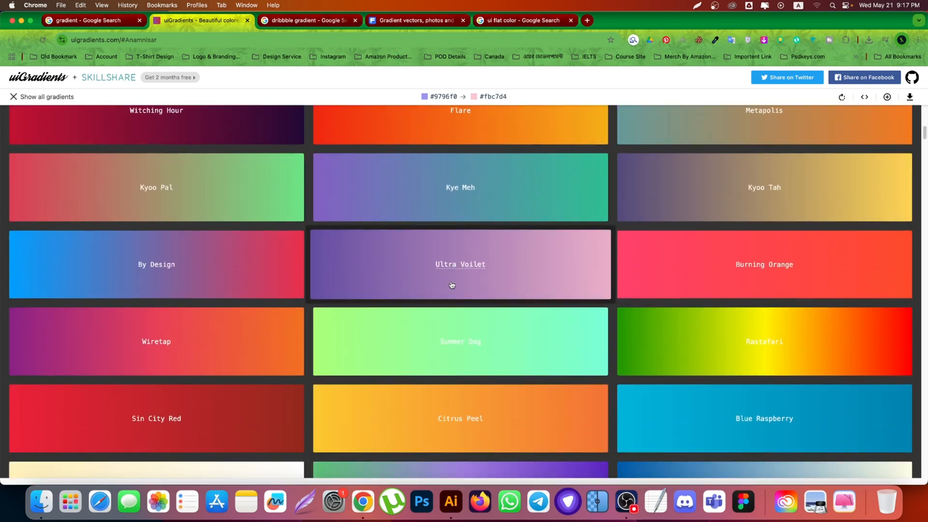
scroll(452, 285, "down", 15)
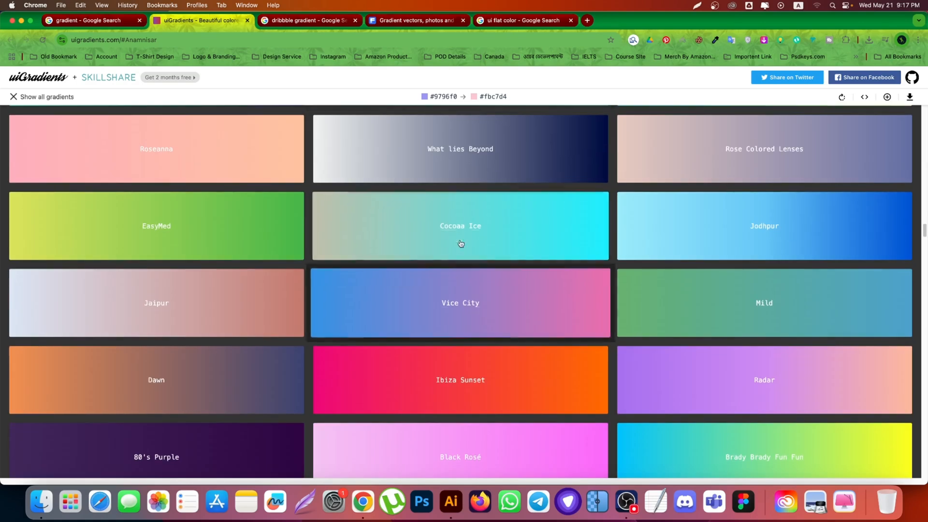
left_click(463, 225)
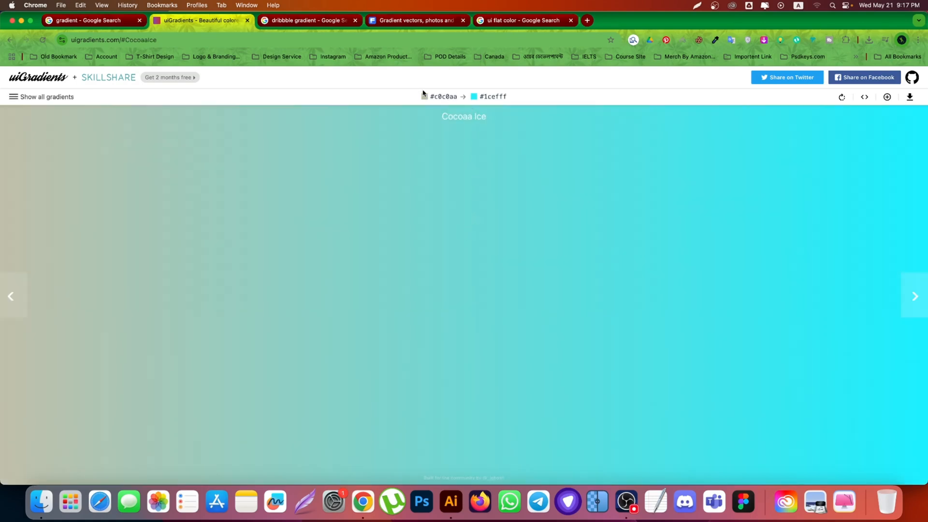
left_click(487, 98)
Step: Browse the image results of the "dribbble gradient" search and preview the Color Gradients palette with fifteen rounded squares
left_click(294, 19)
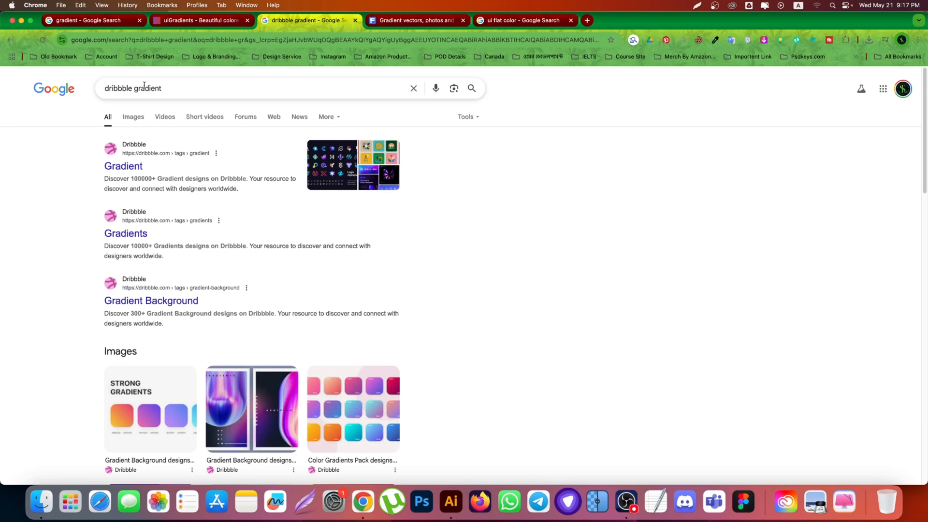
left_click(133, 118)
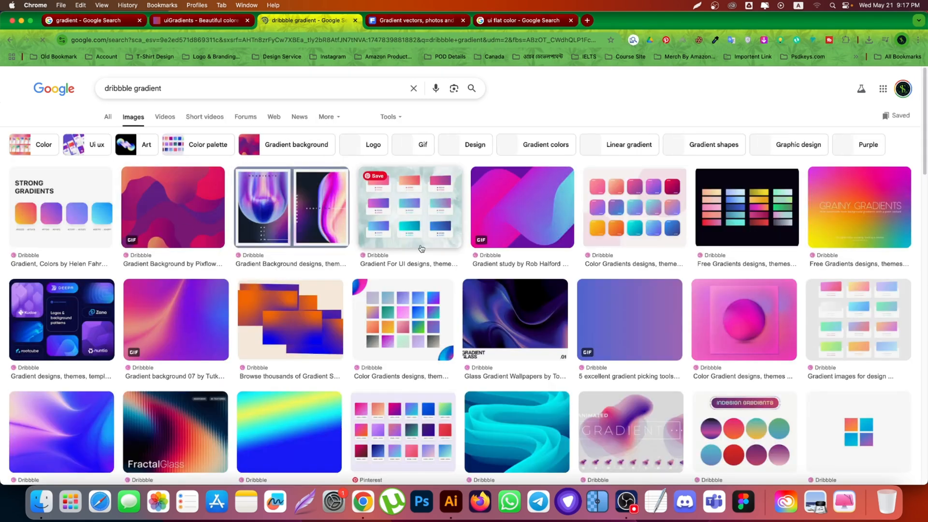
scroll(333, 261, "down", 5)
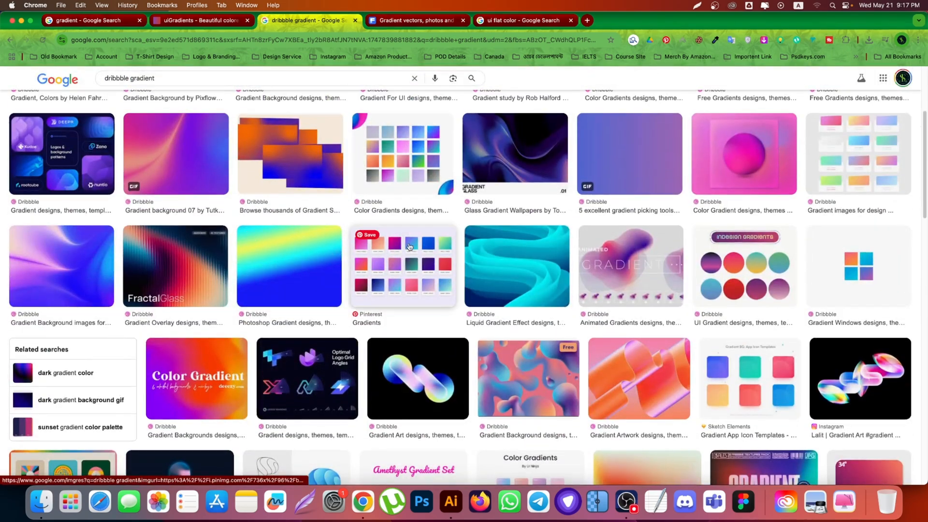
scroll(334, 261, "down", 5)
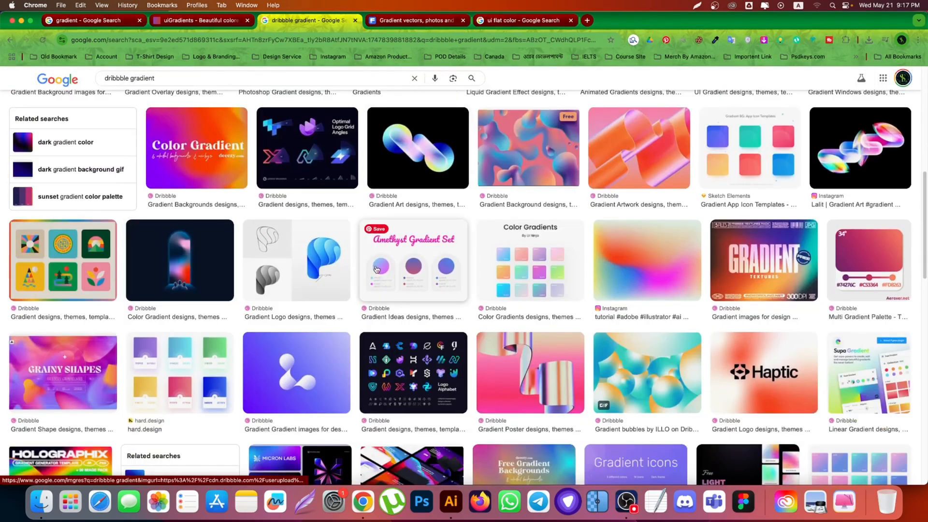
scroll(493, 232, "up", 10)
left_click(619, 209)
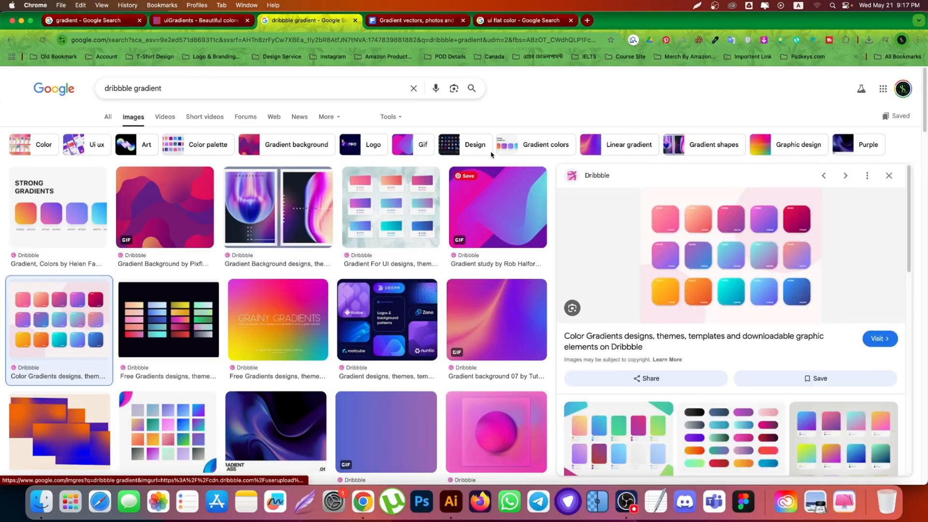
Step: Browse the Freepik gradient results and view the "Set of multicolor gradients" vector on its own page
left_click(414, 21)
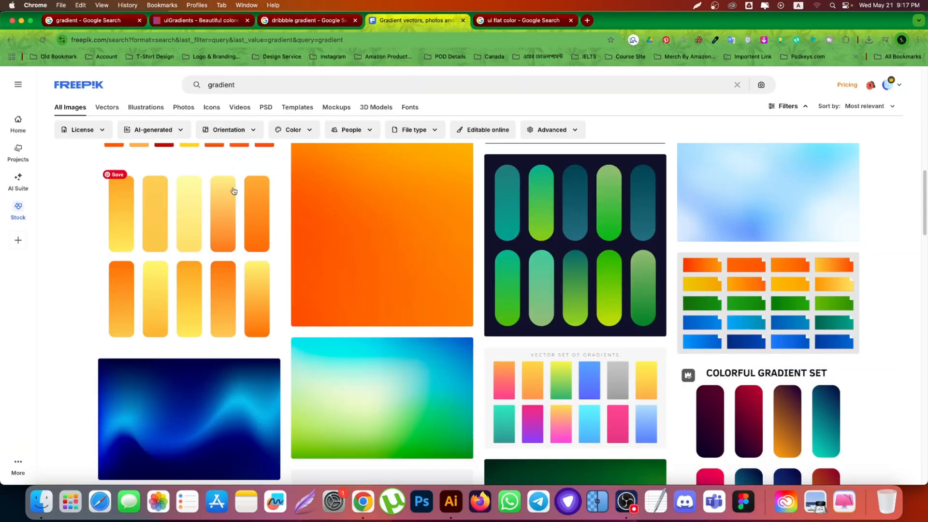
scroll(297, 222, "down", 3)
scroll(297, 222, "down", 15)
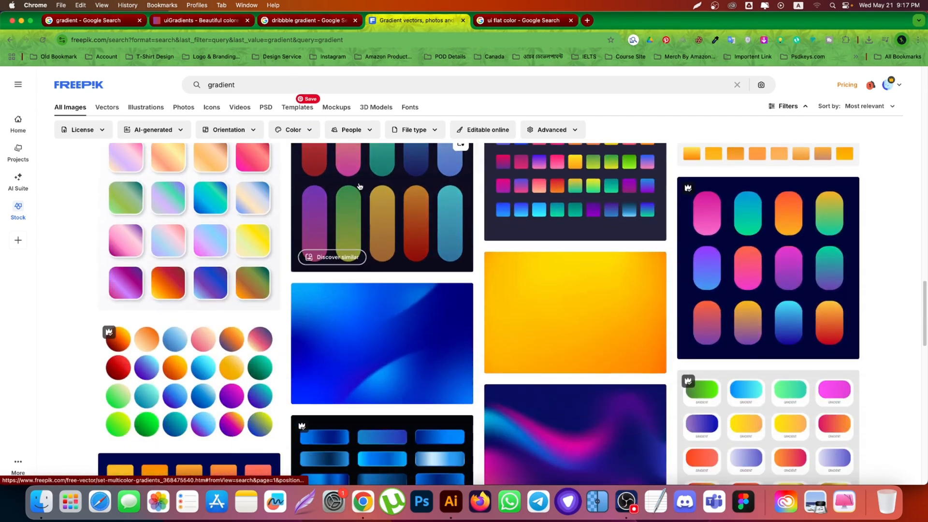
left_click(359, 186, "super")
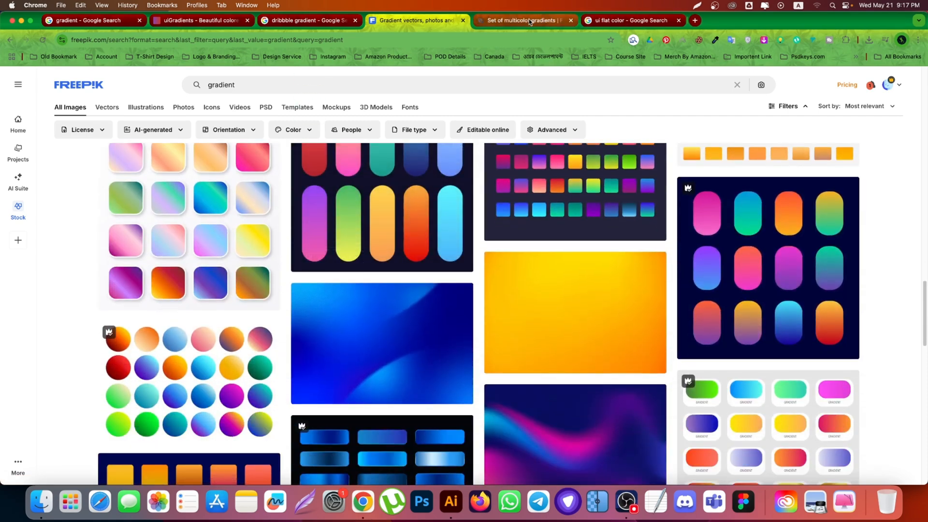
left_click(529, 21)
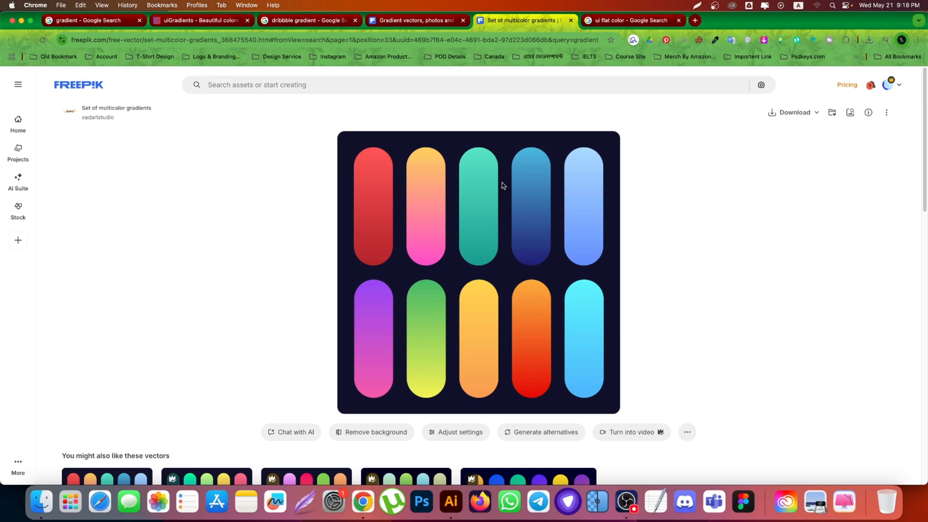
Step: Open Flat UI Palette v1 on the Flat UI Colors site from the "ui flat color" results and copy the Emerald colour code
left_click(631, 20)
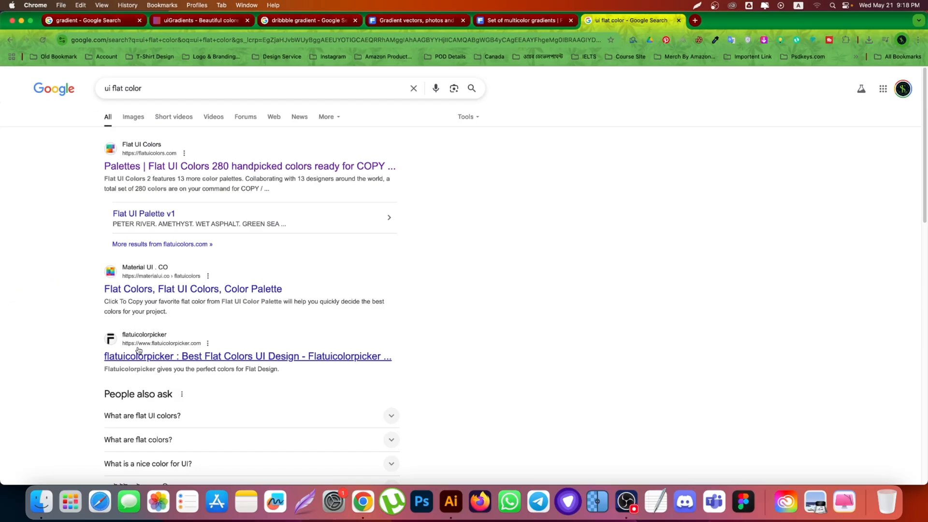
left_click(141, 167, "super")
left_click(735, 20)
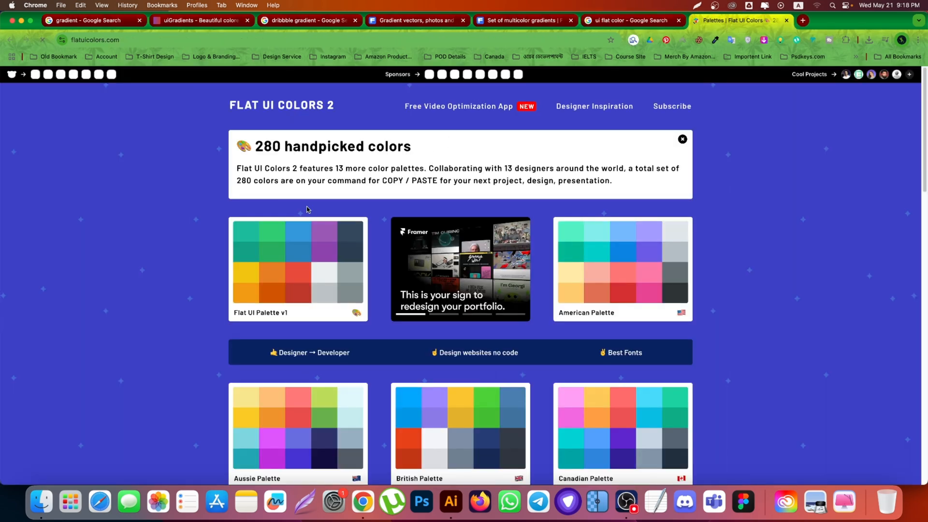
scroll(308, 211, "down", 1)
left_click(305, 218)
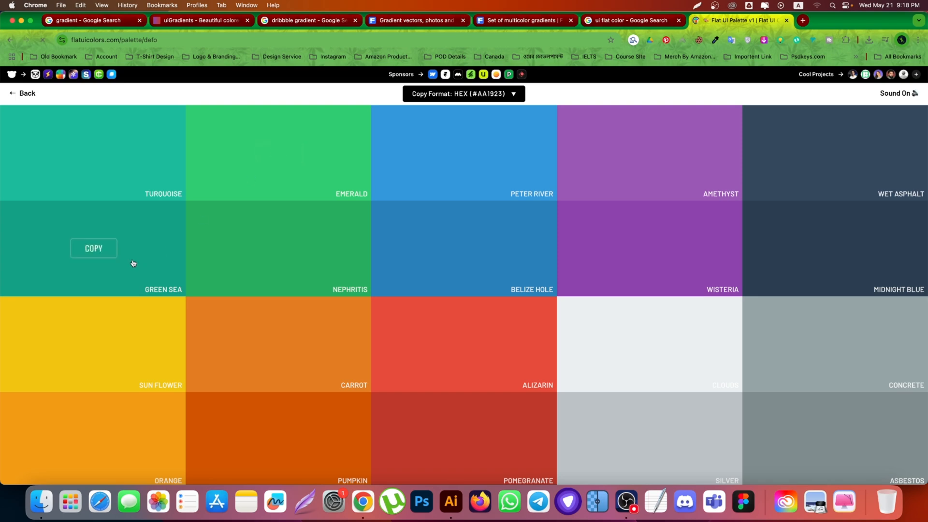
left_click(279, 152)
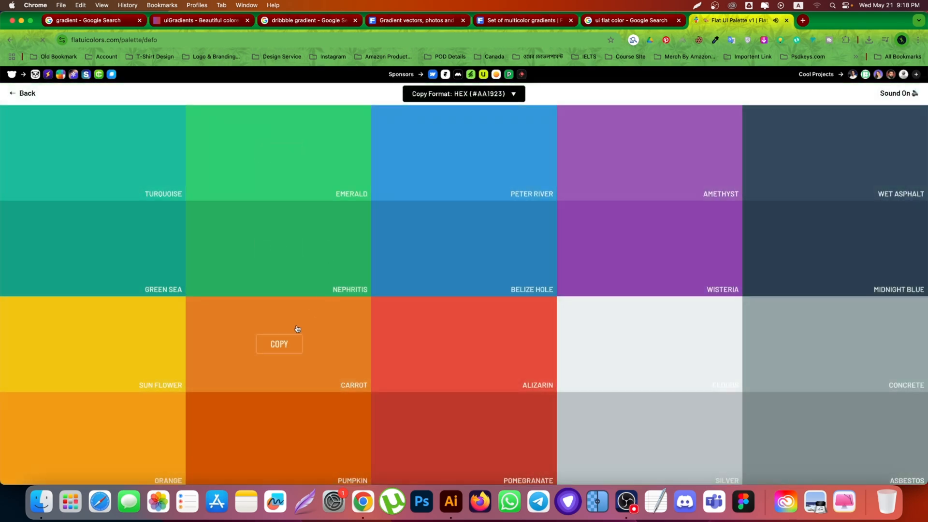
Step: Switch to Illustrator and change the rectangle's fill to solid blue and back to the light-to-dark blue gradient
left_click(451, 501)
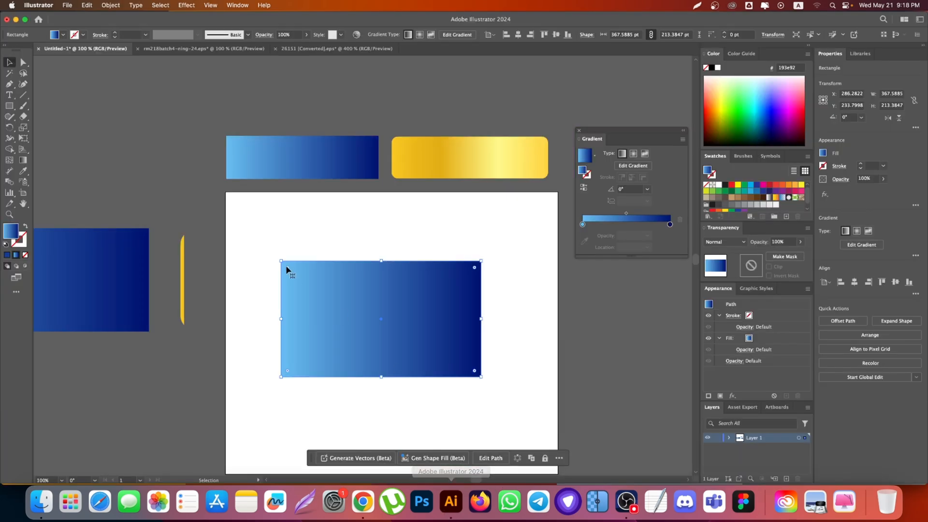
left_click(7, 255)
left_click(63, 124)
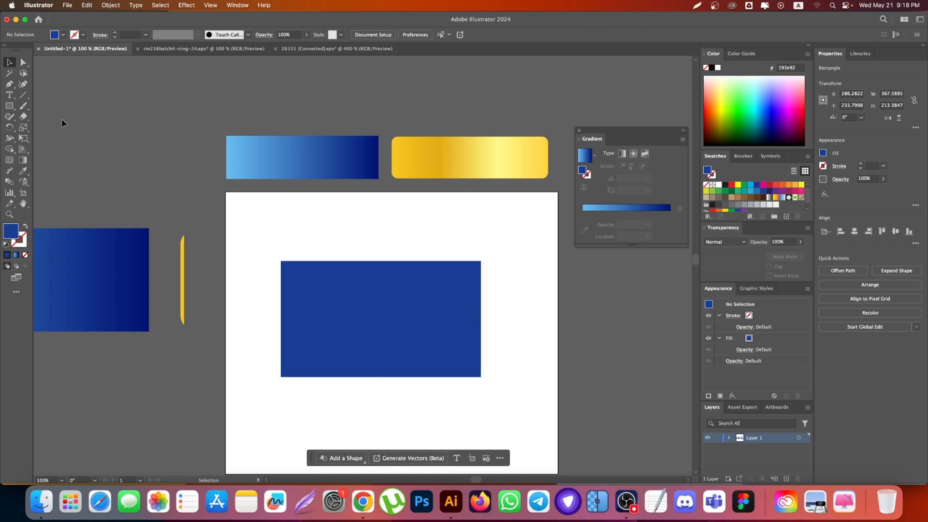
left_click(356, 281)
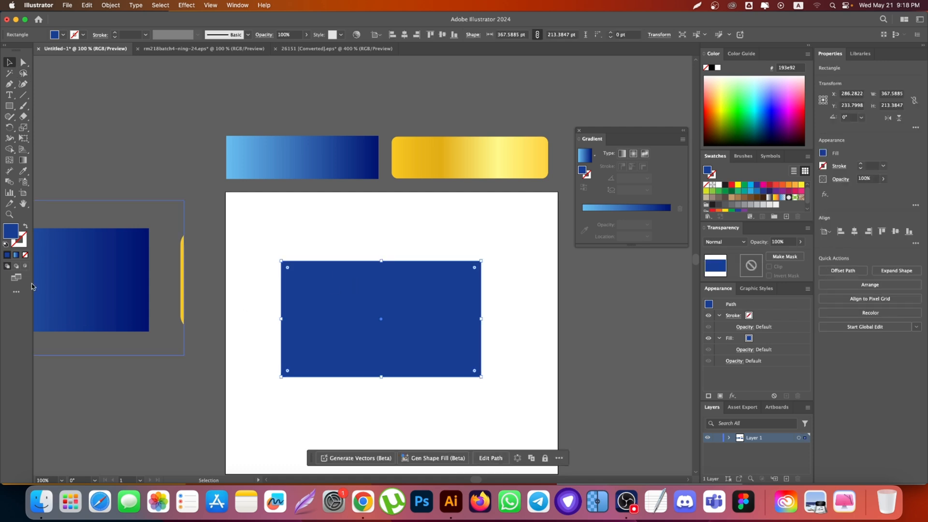
left_click(16, 255)
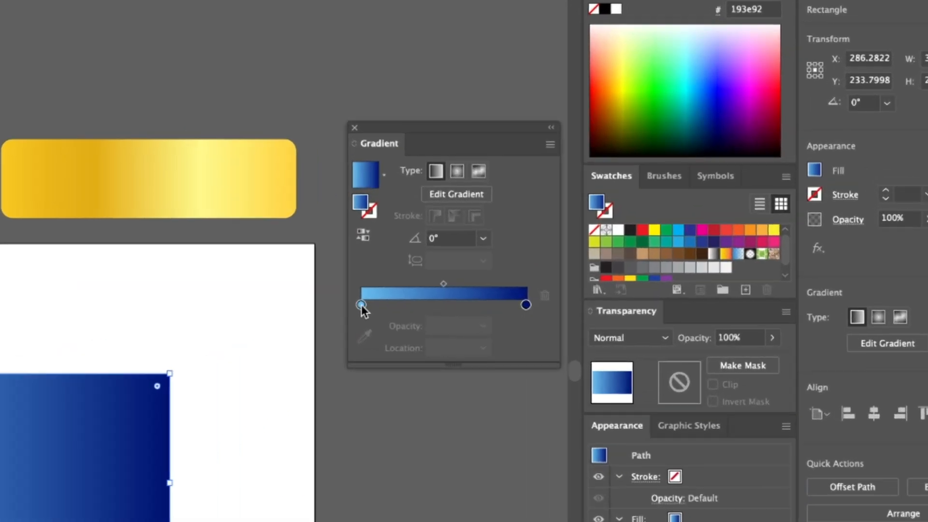
Step: Recolour the light blue starting stop of the rectangle's gradient, trying green 00e92f before choosing vivid blue 2800ff
double_click(582, 224)
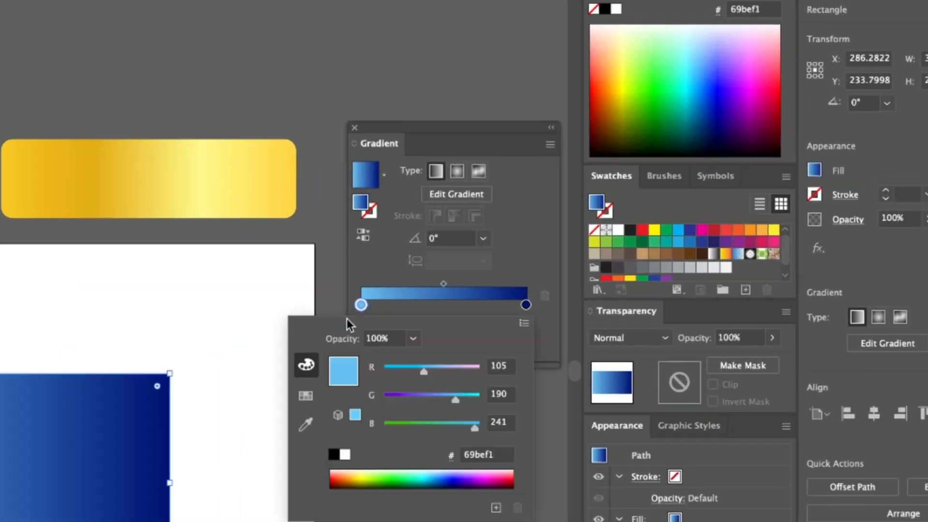
left_click(361, 262)
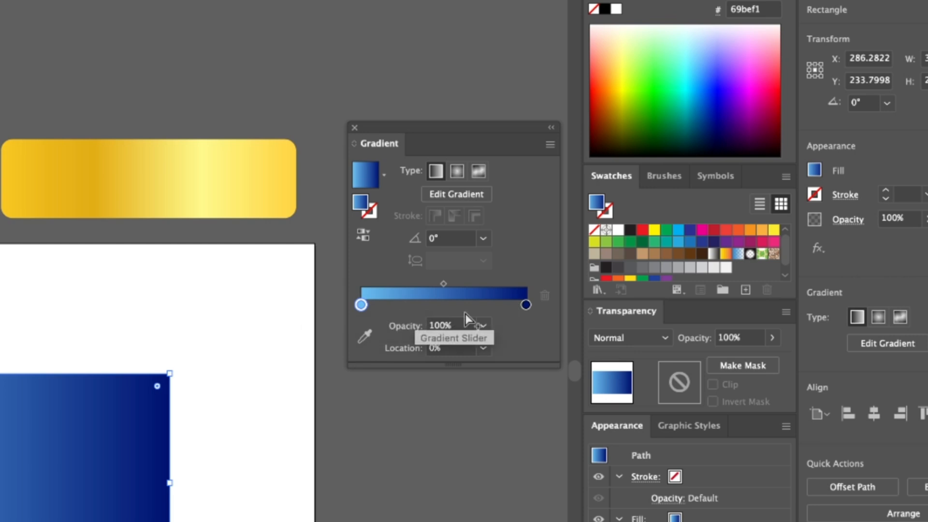
double_click(361, 305)
left_click(396, 477)
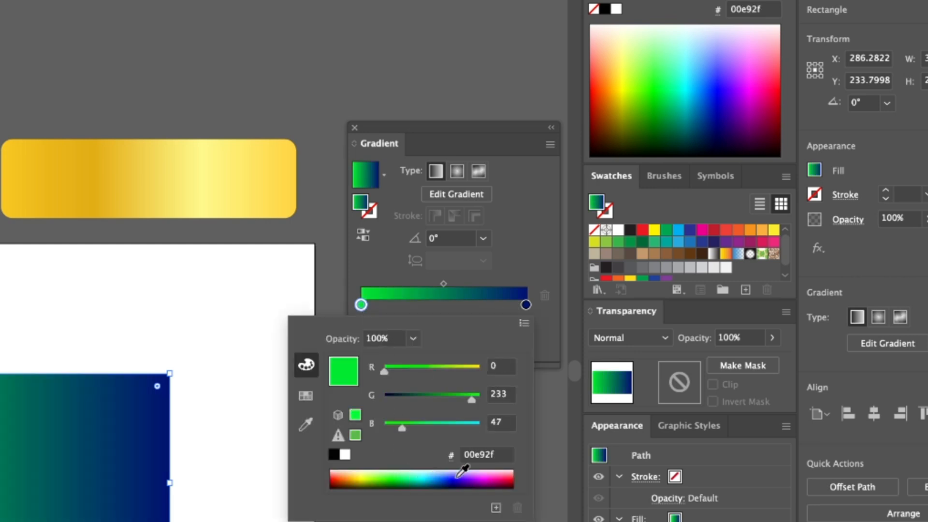
left_click(457, 477)
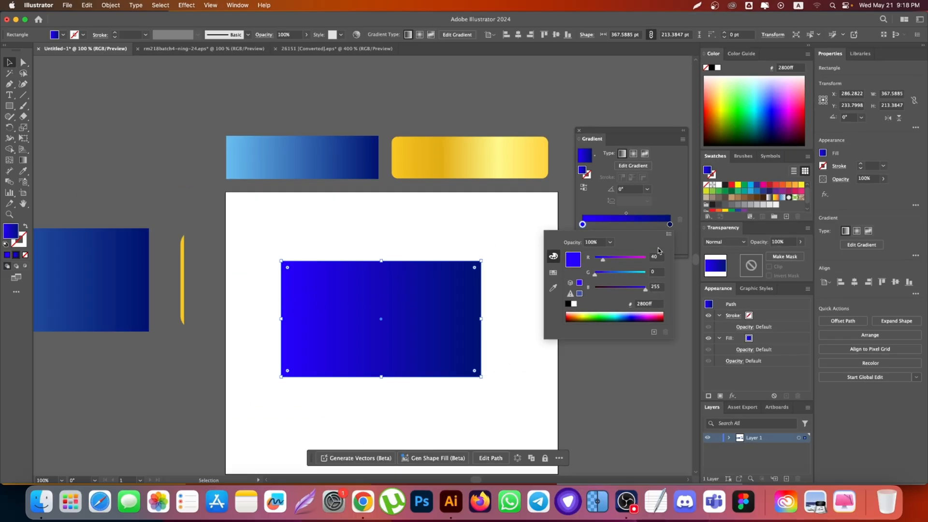
Step: Set the dark blue end stop of the rectangle's gradient to magenta d400ab
double_click(670, 225)
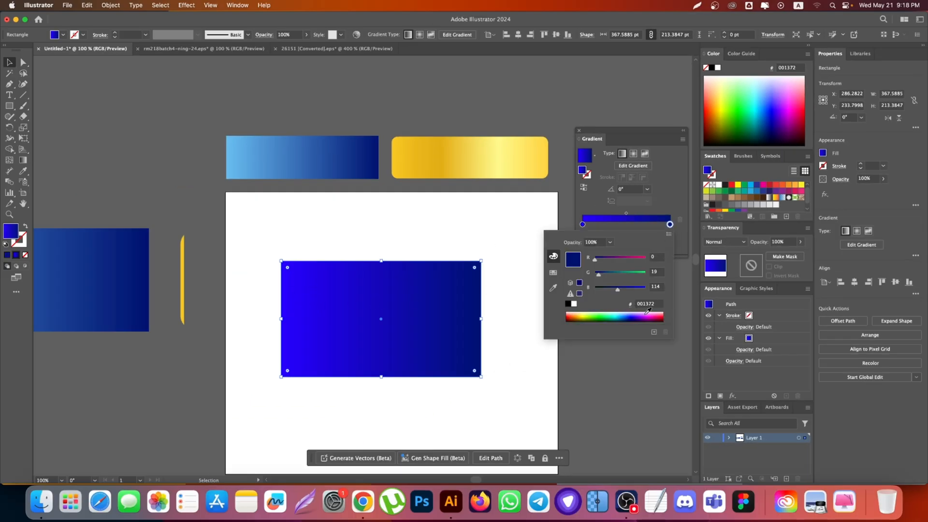
left_click(651, 317)
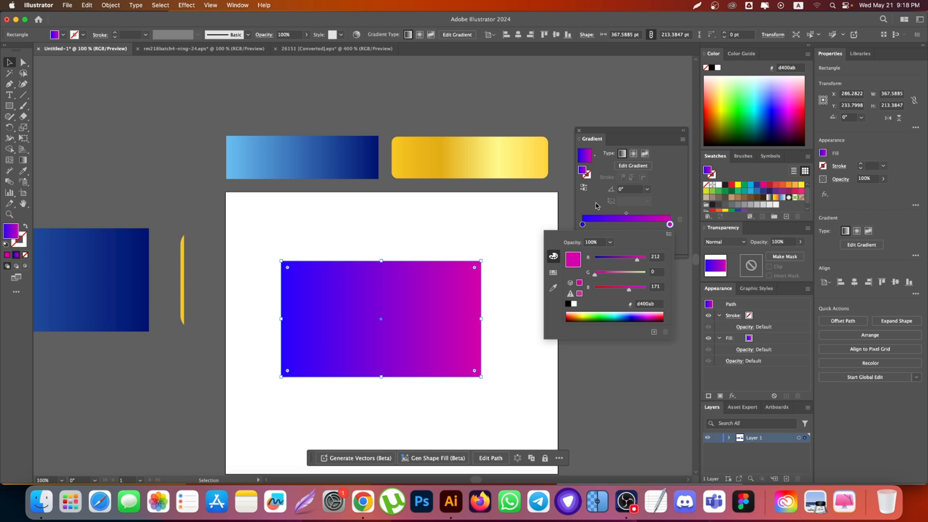
Step: Set the blue starting stop of the rectangle's gradient to the copied Emerald colour 2ecc71
double_click(582, 224)
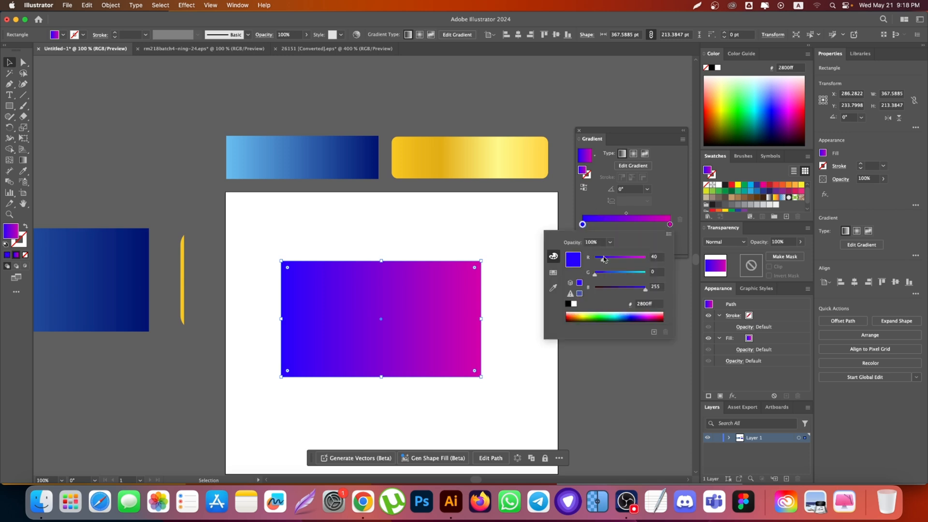
left_click_drag(604, 262, 608, 289)
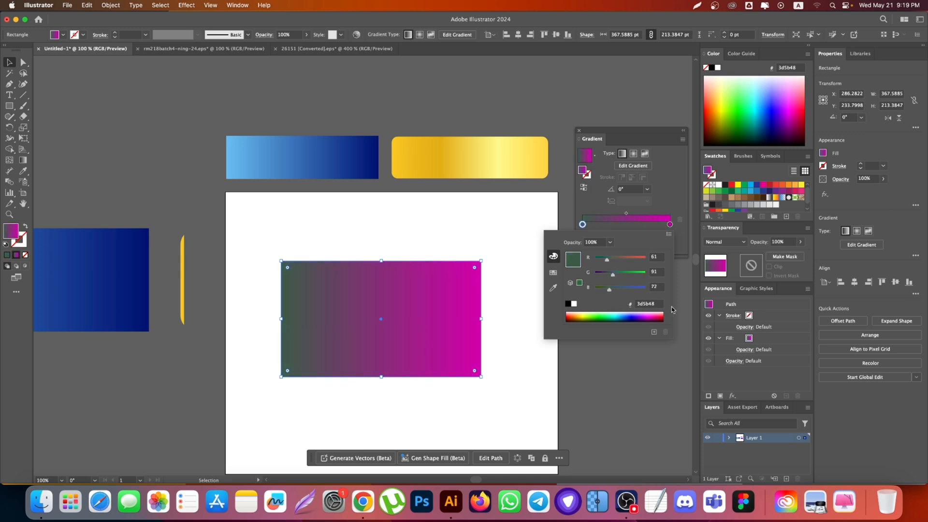
left_click(637, 303)
key("super+v")
key("Return")
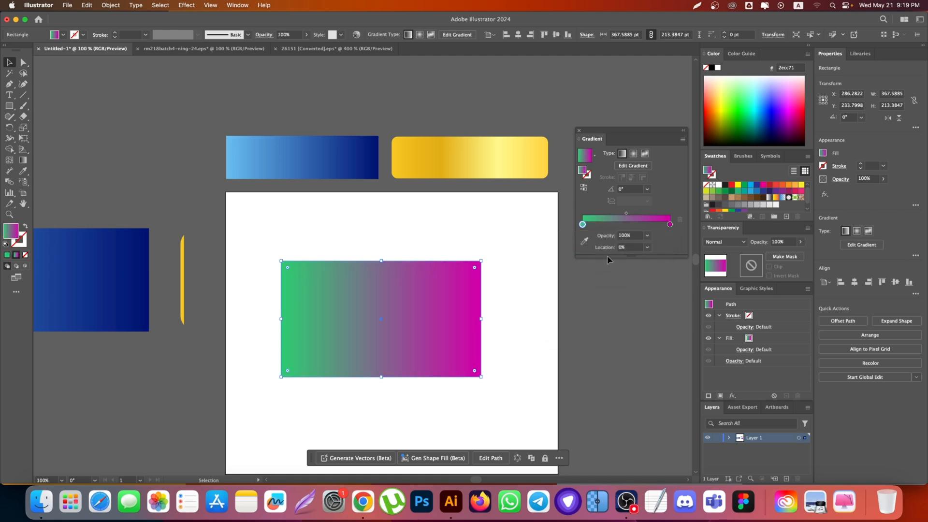
Step: Copy the Carrot colour code from the Flat UI palette in Chrome and apply e67e22 to the magenta end stop in Illustrator
left_click(363, 501)
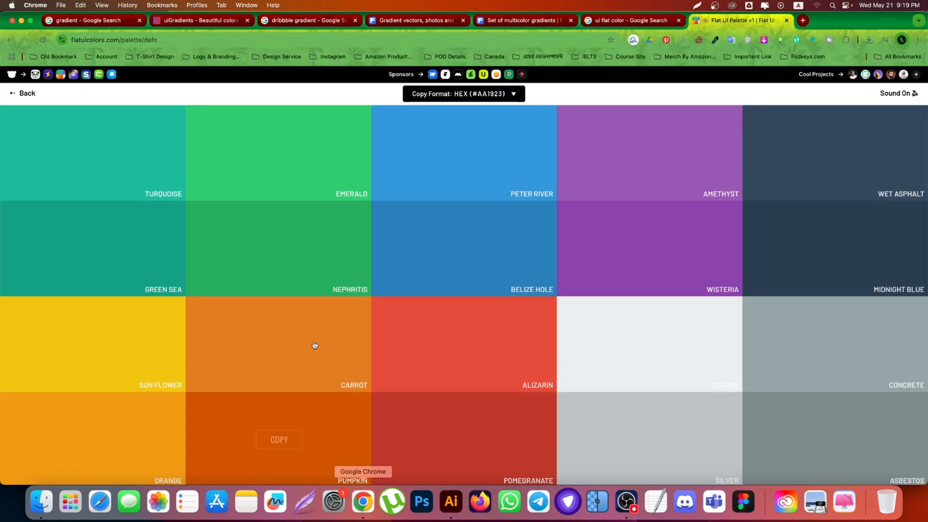
left_click(288, 345)
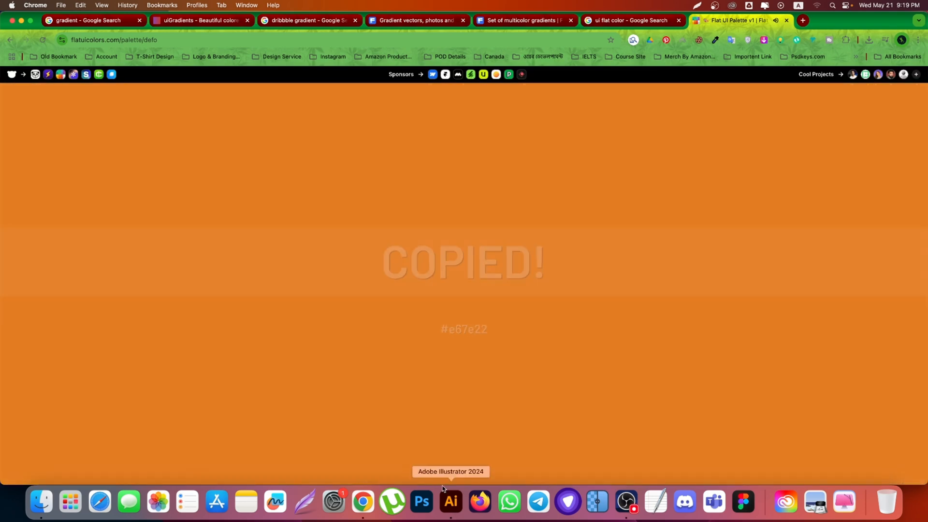
left_click(451, 502)
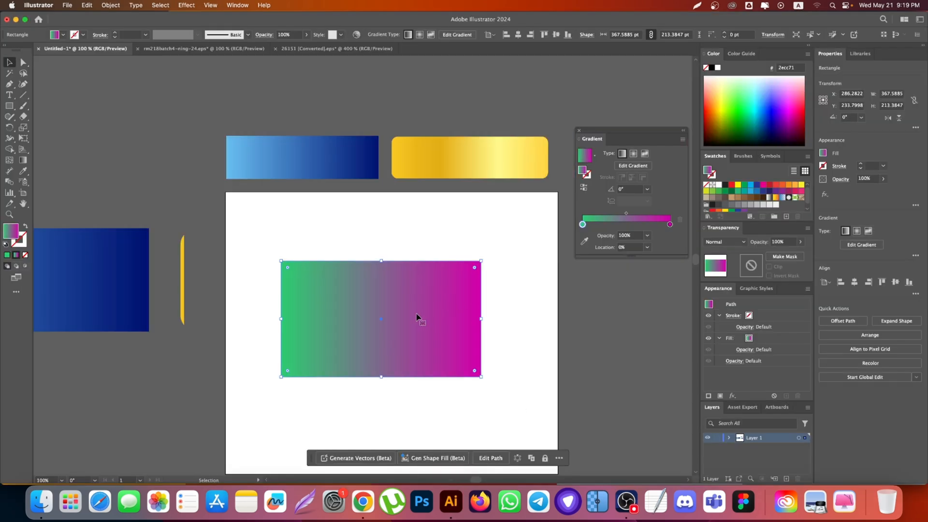
double_click(669, 224)
left_click(639, 306)
key("super+v")
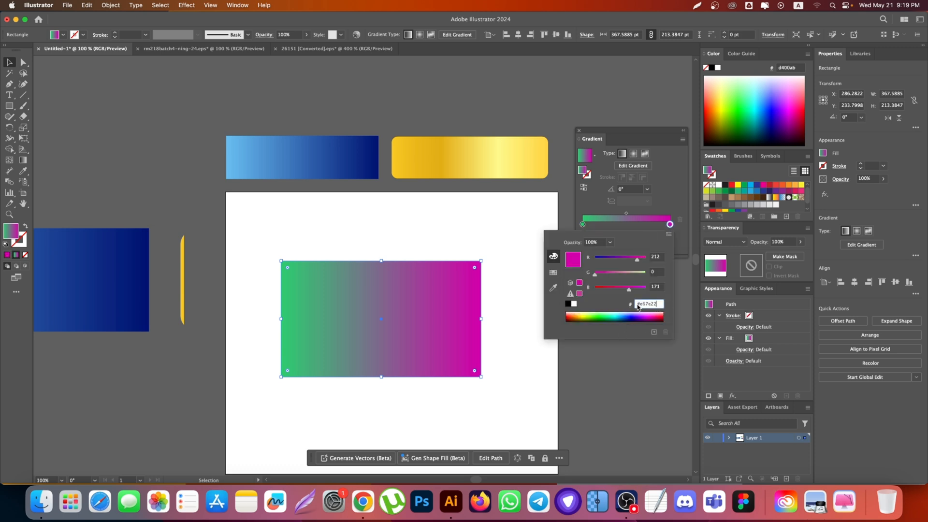
key("Return")
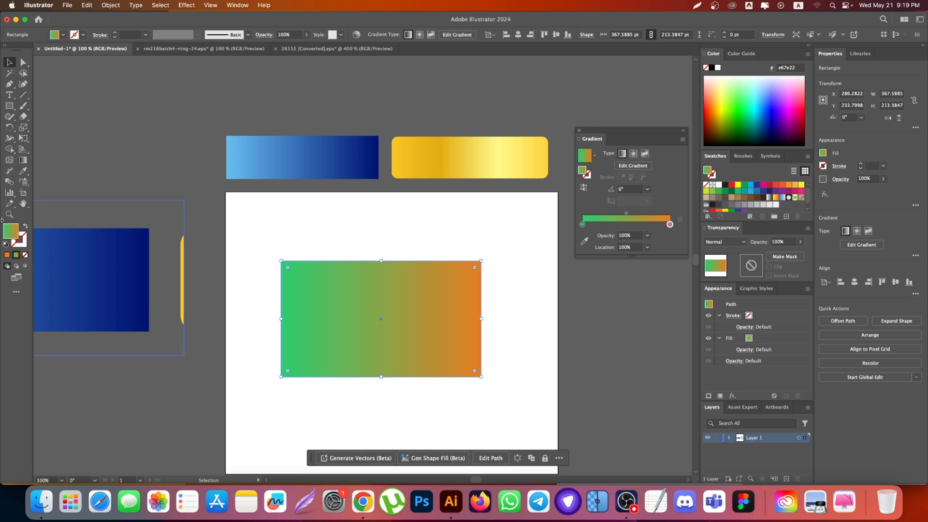
Step: Redraw the rectangle's gradient direction with the Gradient tool, ending with a right-to-left run at about 179.3°
left_click(23, 160)
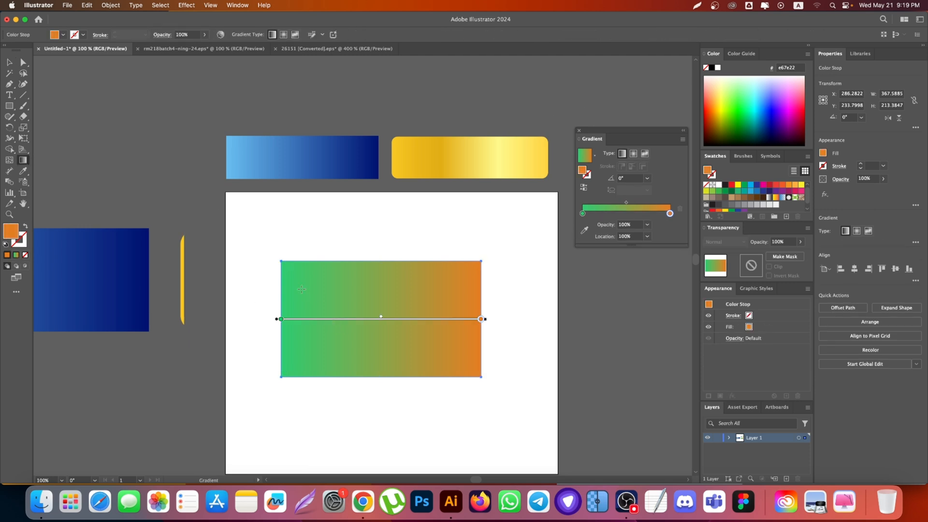
mouse_move(281, 286)
left_mouse_down()
mouse_move(512, 292)
mouse_move(455, 293)
mouse_move(502, 302)
mouse_move(553, 286)
mouse_move(417, 290)
mouse_move(546, 296)
mouse_move(478, 299)
mouse_move(341, 291)
mouse_move(512, 291)
left_mouse_up()
mouse_move(504, 331)
left_mouse_down()
mouse_move(283, 309)
mouse_move(278, 318)
left_mouse_up()
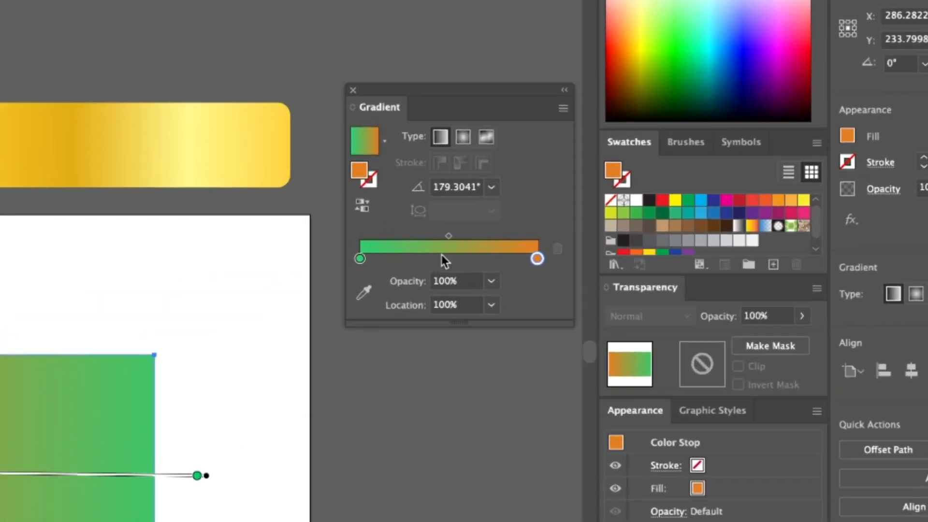
Step: Add a gradient stop at about 49% and colour it 8e44ad, using the Wisteria code copied from the Flat UI palette in Chrome
left_click(446, 255)
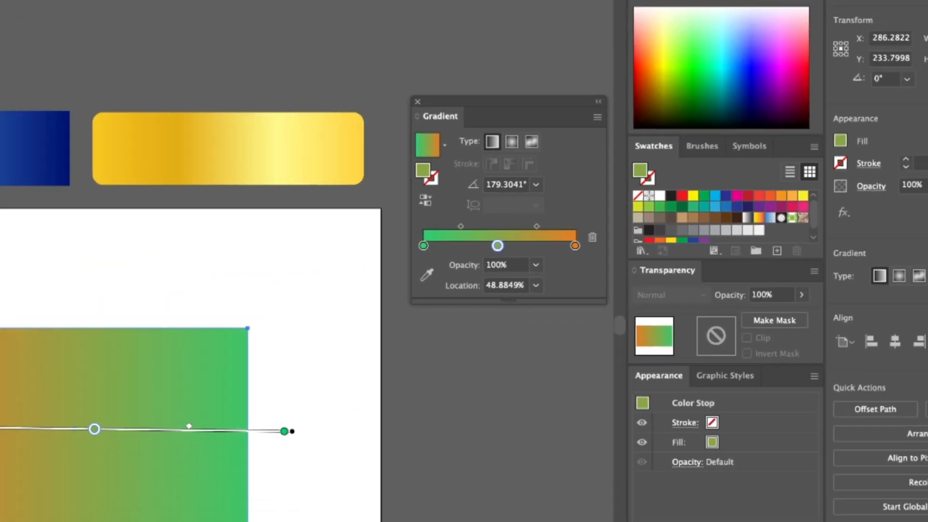
left_click(363, 501)
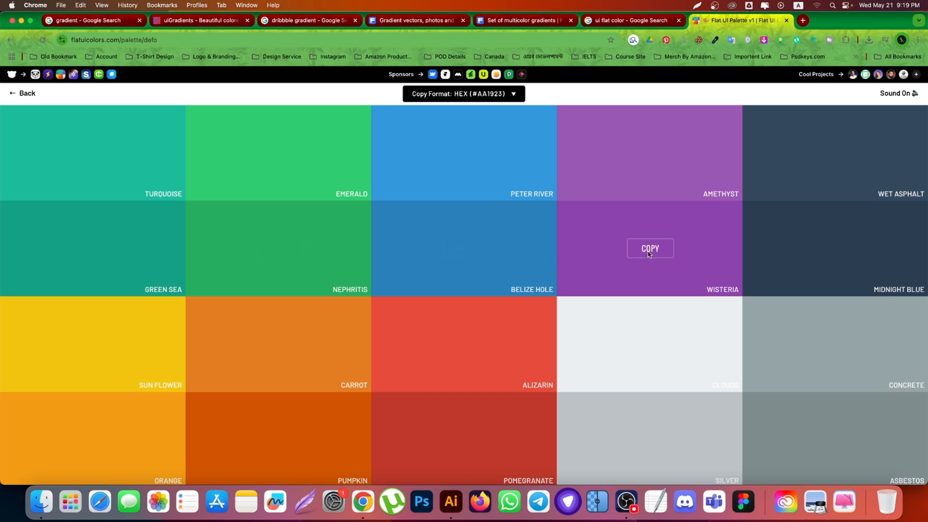
left_click(649, 253)
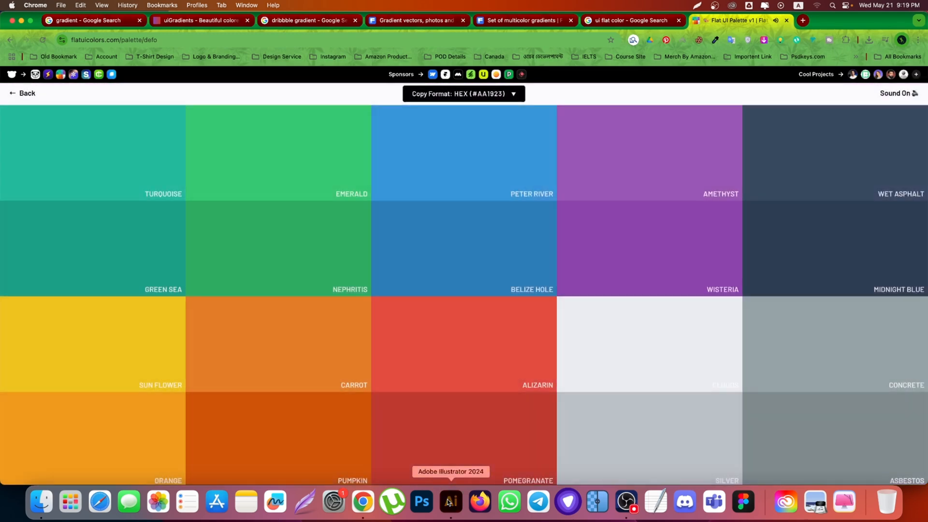
left_click(451, 501)
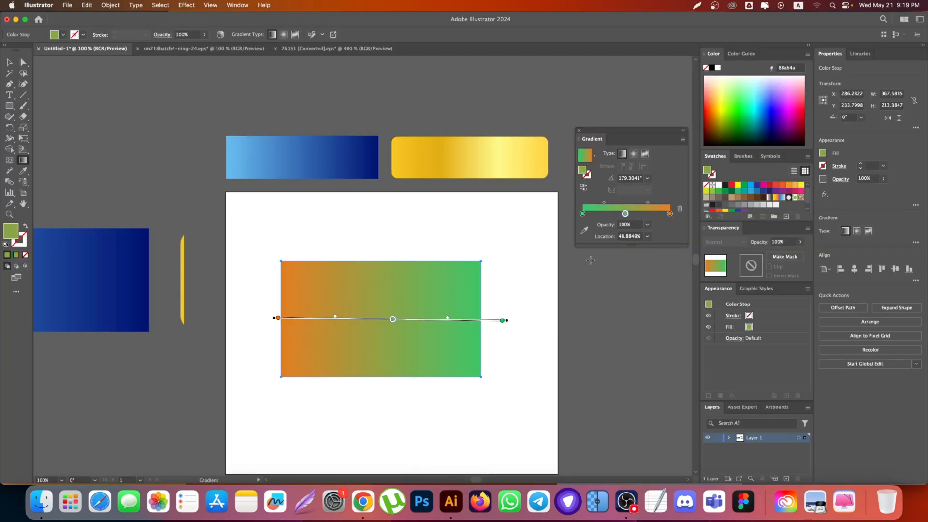
double_click(625, 214)
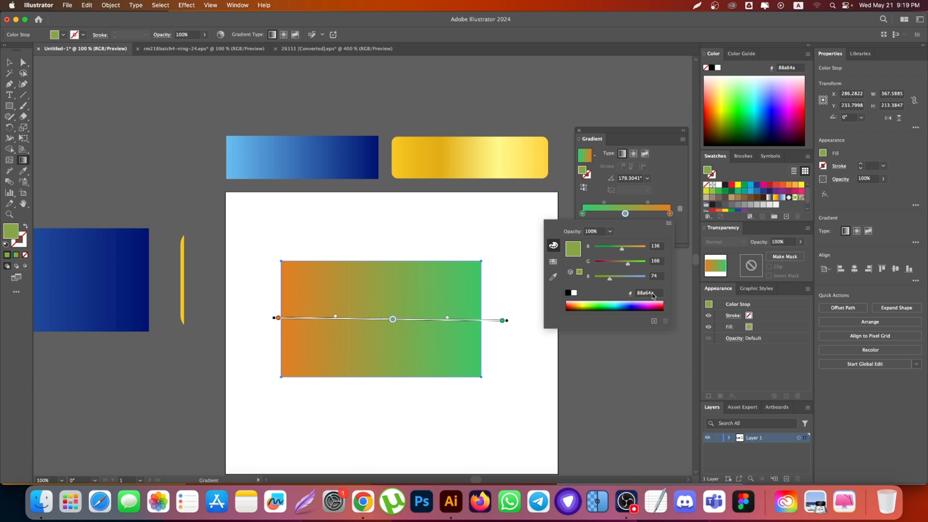
left_click(653, 294)
key("super+v")
key("Return")
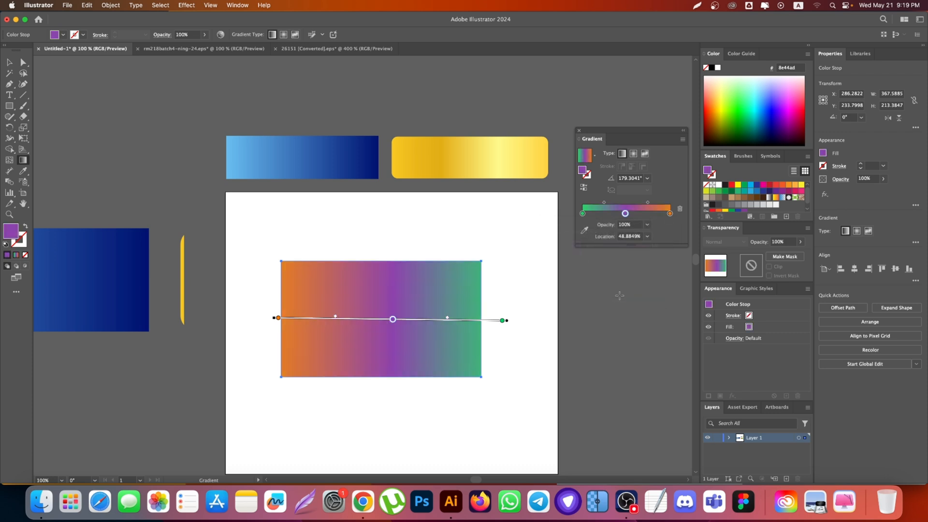
Step: Recolour the purple middle stop by sampling the yellow f9c925 from the thin yellow strip beside the artboard
double_click(625, 214)
left_click(549, 265)
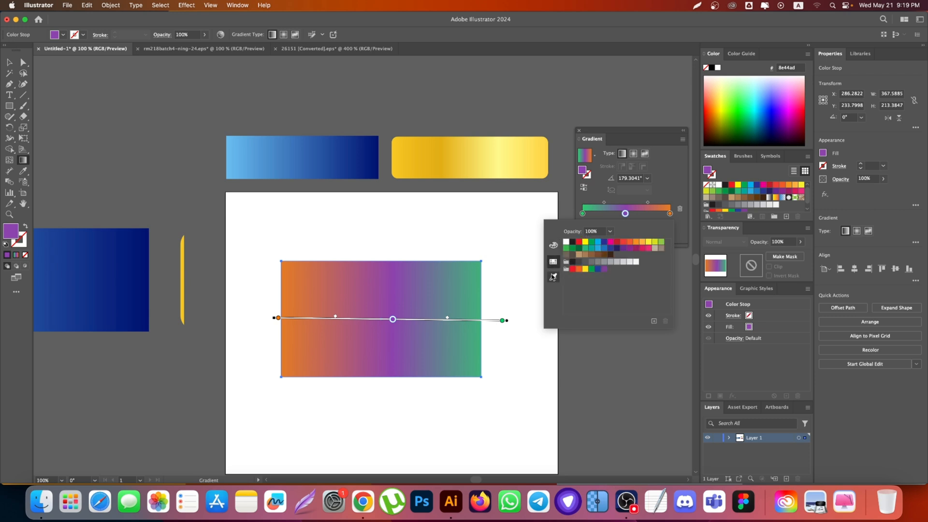
left_click(553, 277)
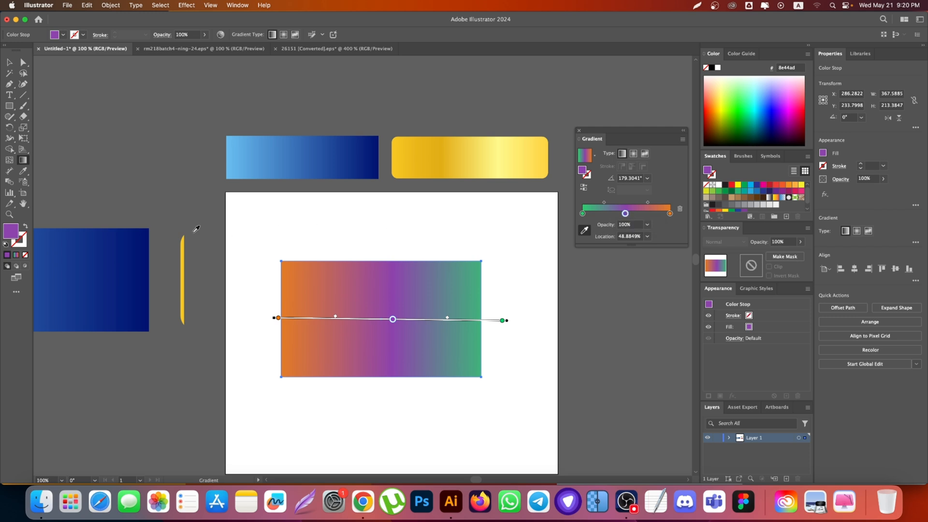
left_click(183, 247)
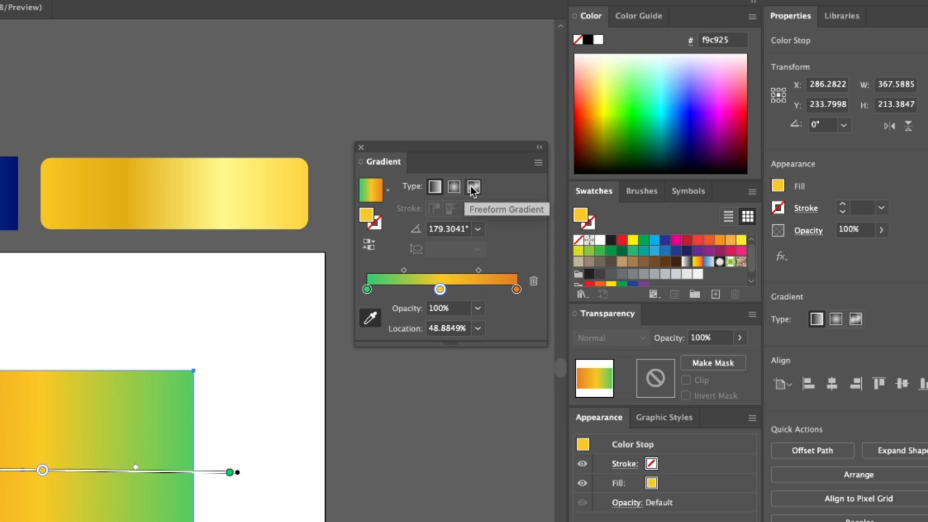
Step: Change the rectangle's gradient to radial and stretch it from near the centre to beyond the rectangle's right edge
left_click(454, 187)
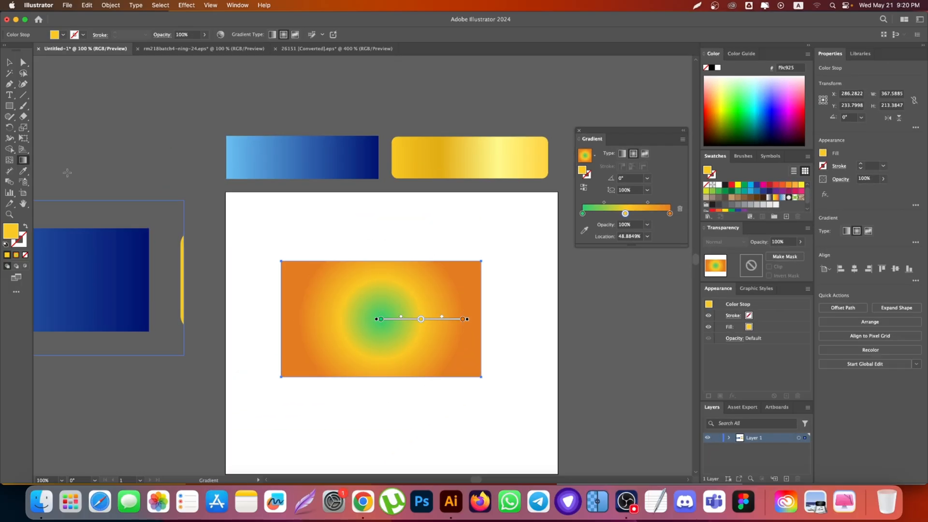
left_click_drag(383, 308, 537, 305)
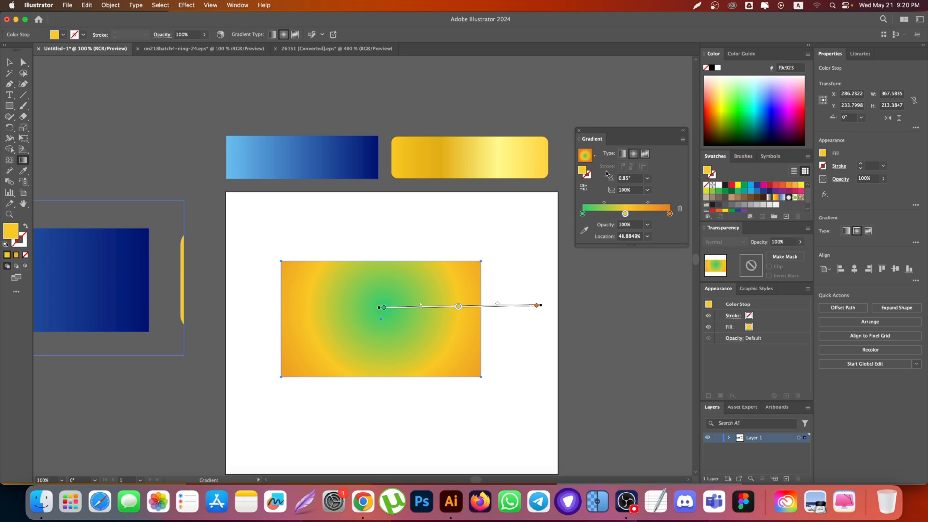
Step: Try a freeform gradient with several added white points and the dark corner point moved towards the centre, and return to linear
left_click(645, 154)
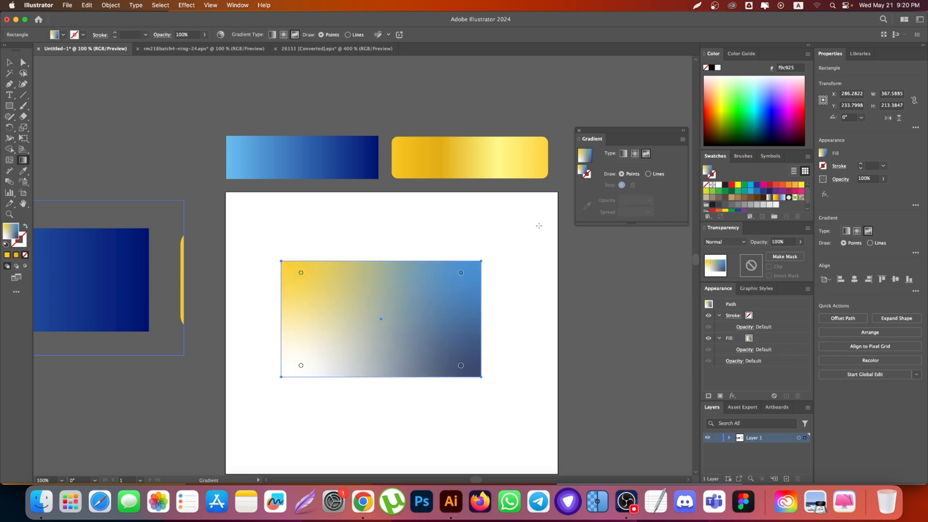
left_click(375, 308)
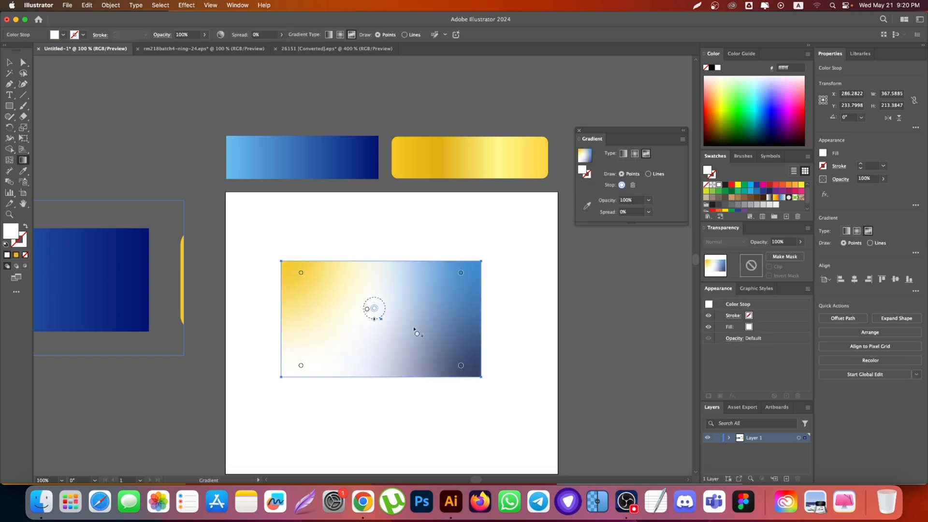
left_click(421, 308)
left_click(424, 279)
left_click(337, 278)
left_click(318, 276)
left_click(318, 321)
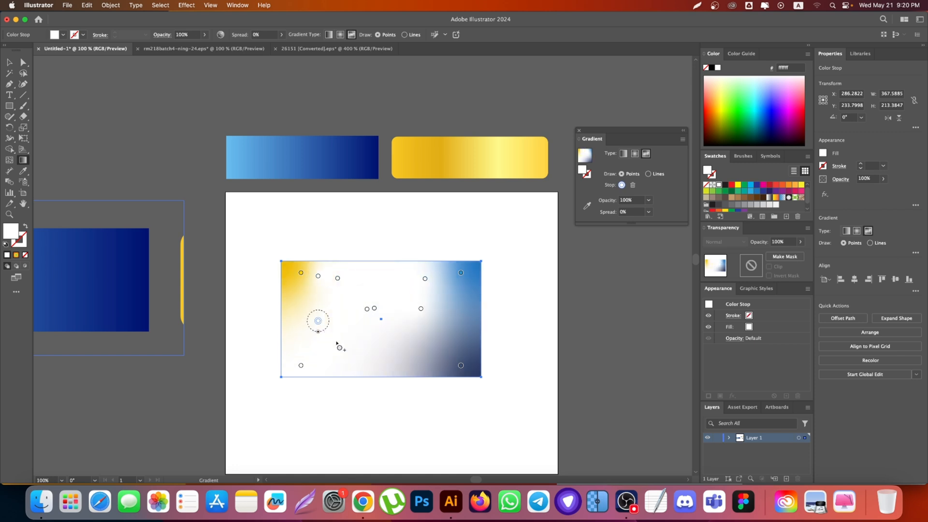
left_click(433, 340)
left_click_drag(461, 365, 373, 318)
left_click(623, 154)
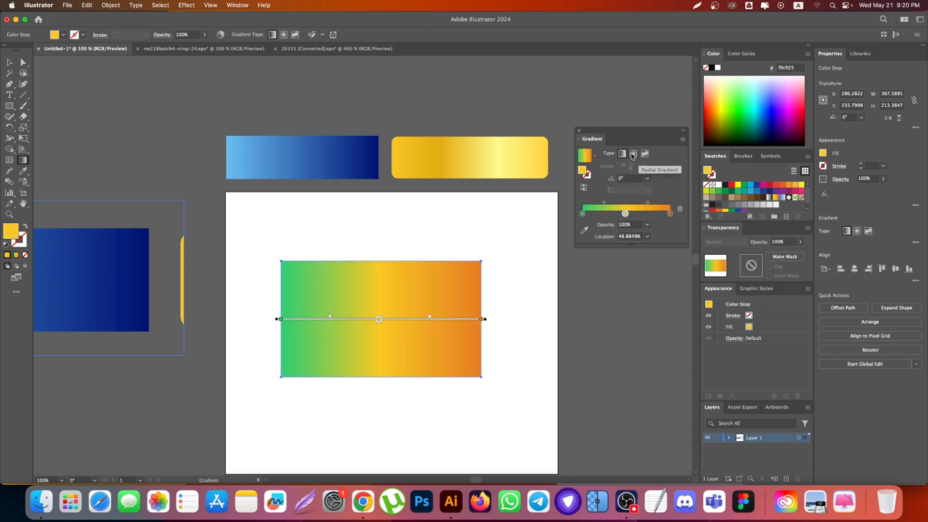
Step: Reverse the linear gradient back and forth repeatedly, finishing with green at the start and orange at the end
left_click(583, 188)
left_click(584, 188)
left_click(584, 189)
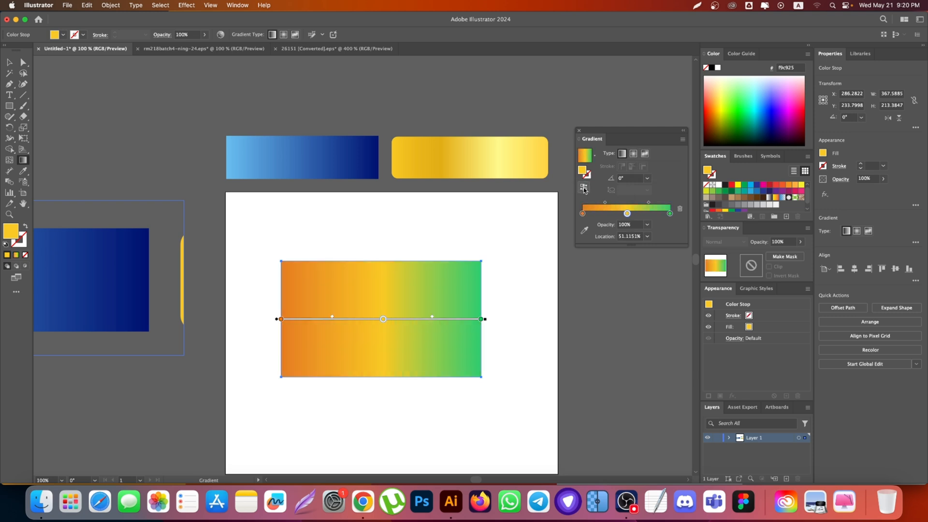
left_click(584, 189)
left_click(584, 189)
left_click(584, 189)
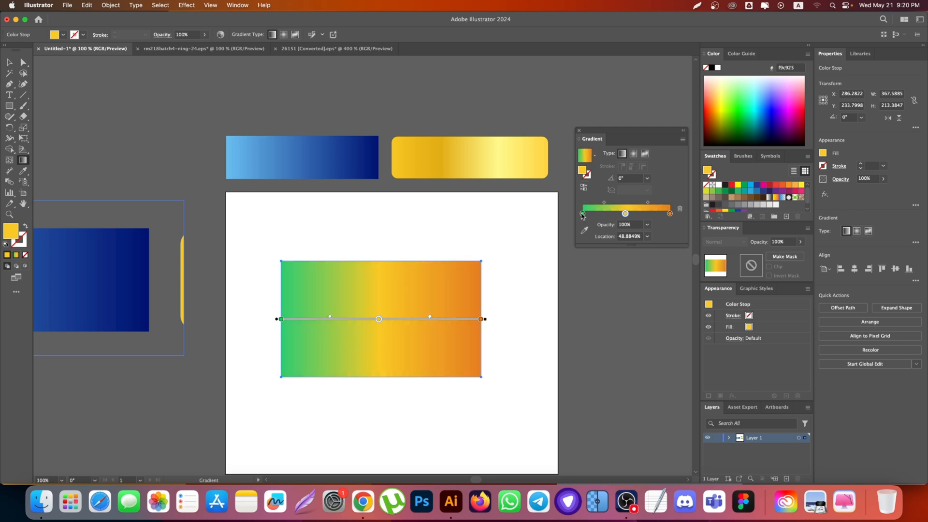
left_click(584, 189)
left_click(584, 189)
Step: Redraw the linear gradient across the rectangle at about -56°, -36°, 22° and 151° in turn
left_click_drag(352, 267, 426, 384)
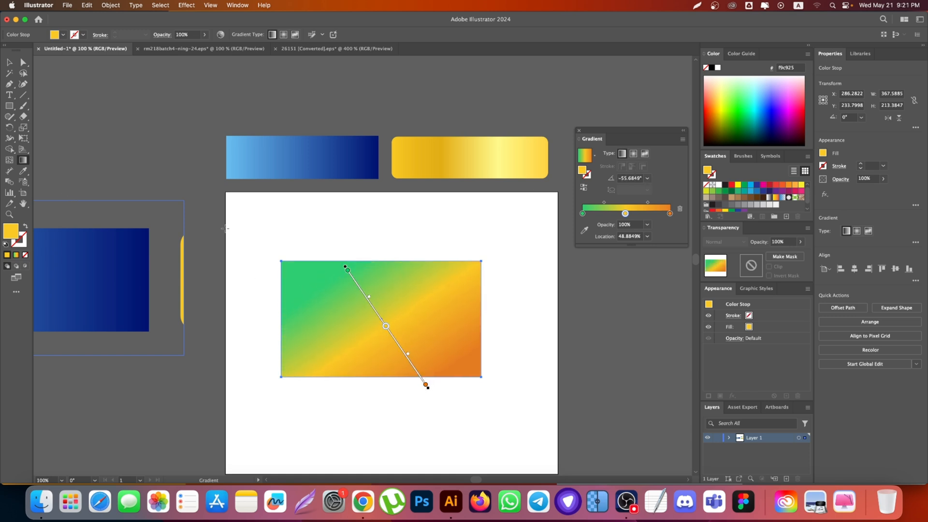
left_click_drag(297, 259, 478, 389)
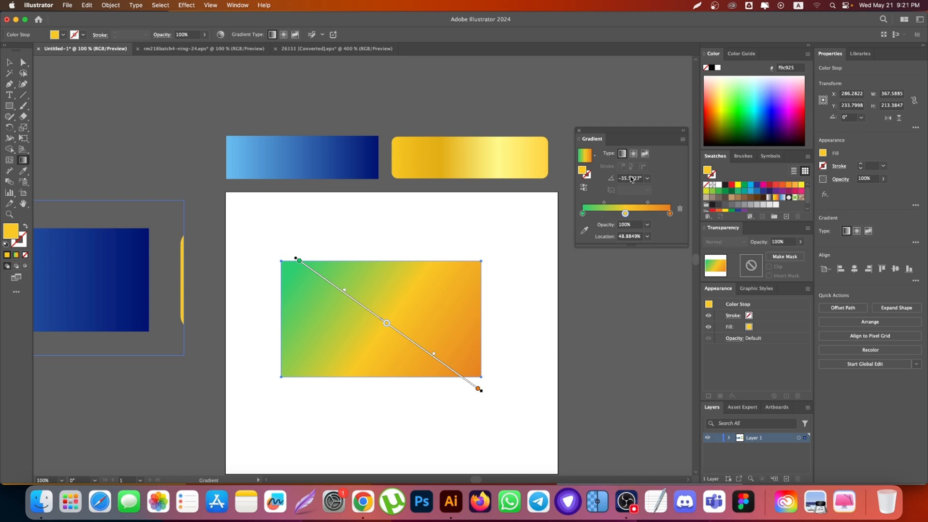
left_click_drag(272, 363, 483, 277)
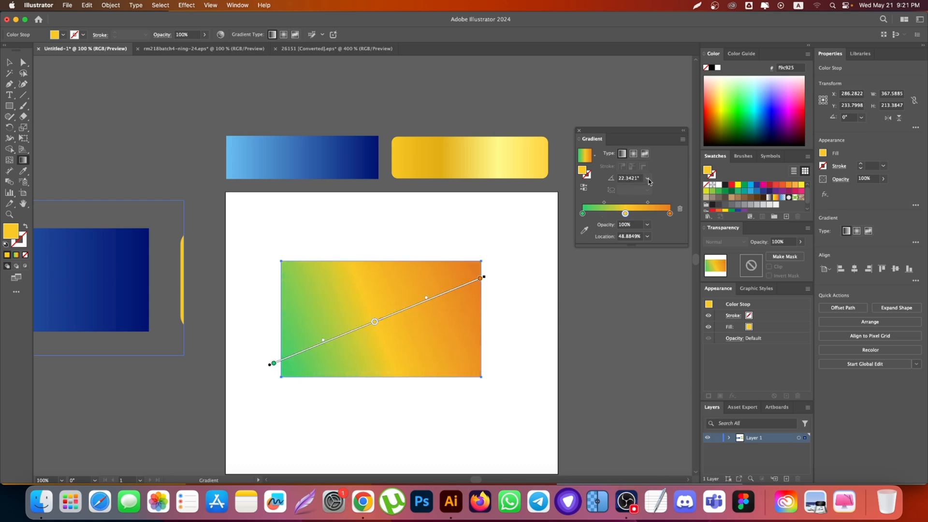
left_click_drag(502, 333, 347, 261)
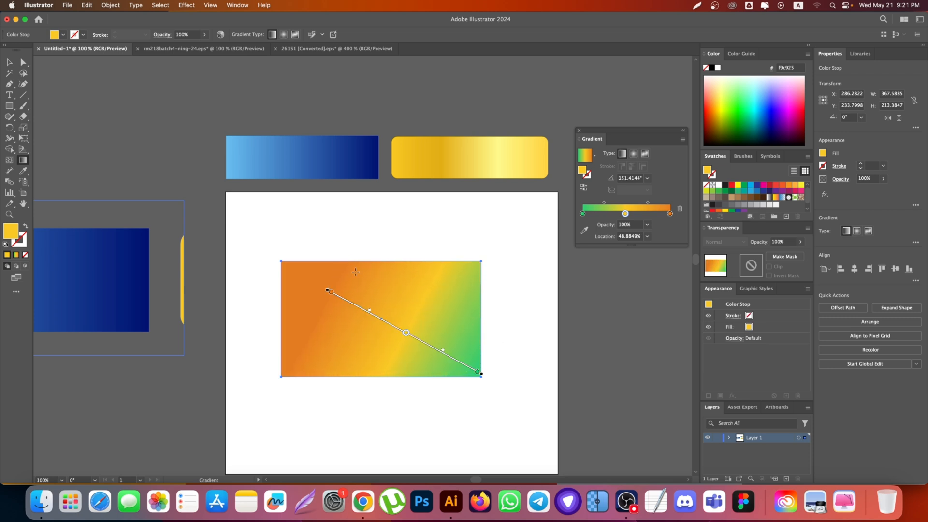
Step: Set the gradient angle to 0° and redraw the gradient across the rectangle with a slight downward slope of about -7.6°
left_click(648, 178)
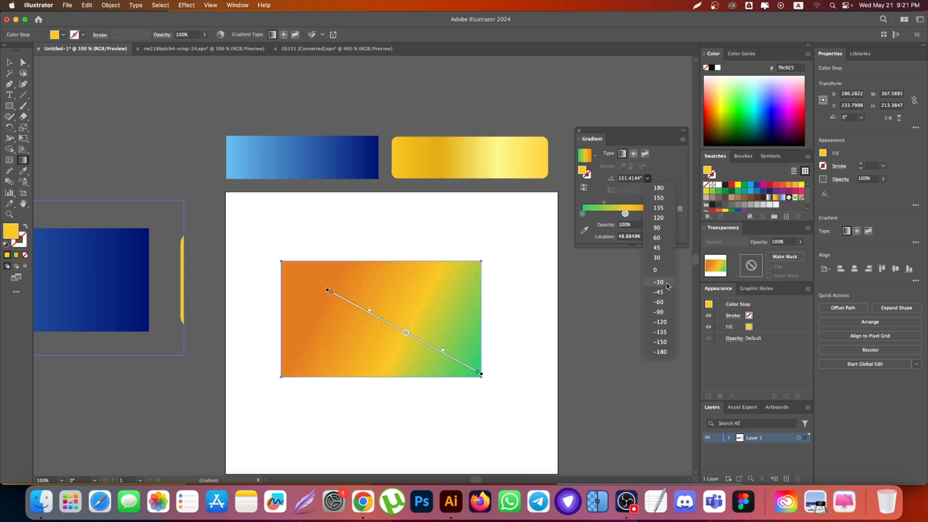
left_click(657, 270)
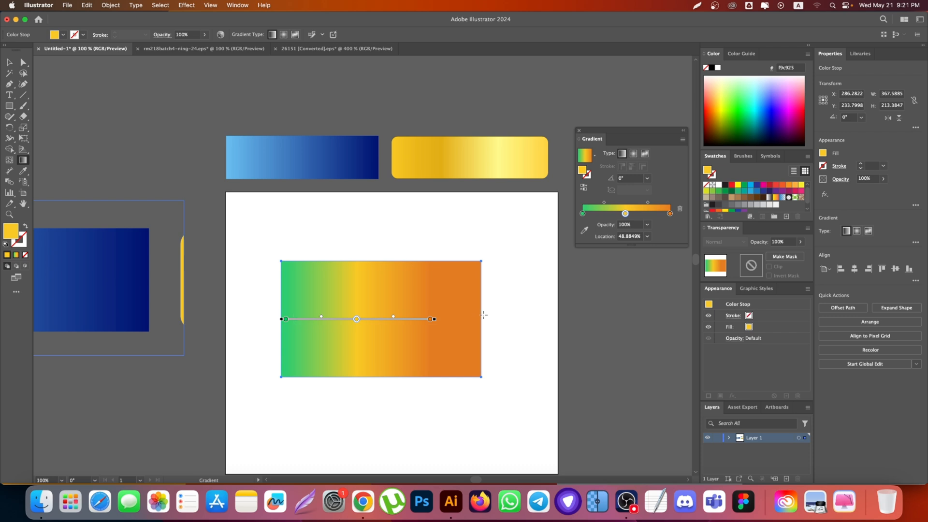
mouse_move(280, 258)
left_mouse_down()
mouse_move(483, 367)
mouse_move(483, 379)
mouse_move(505, 287)
left_mouse_up()
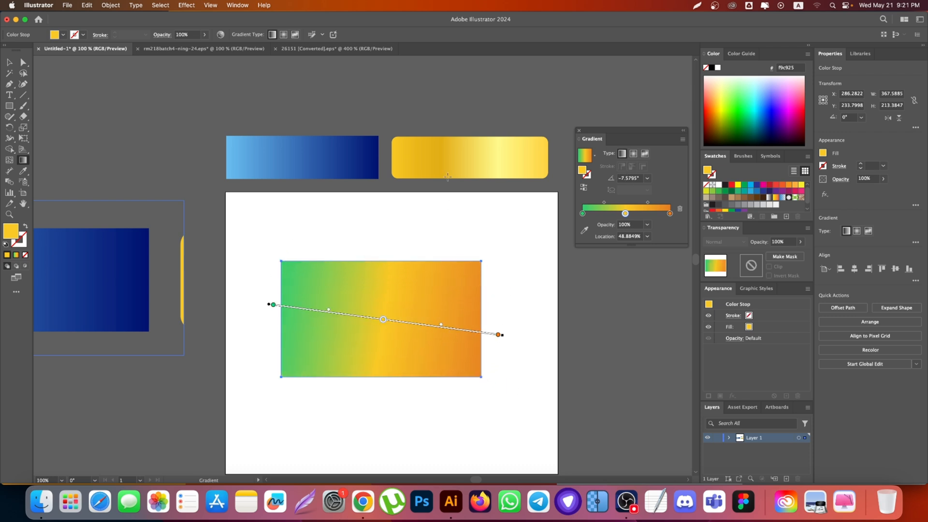
Step: Copy the gold gradient from the small rounded bar onto the large rectangle with the Eyedropper
left_click(9, 62)
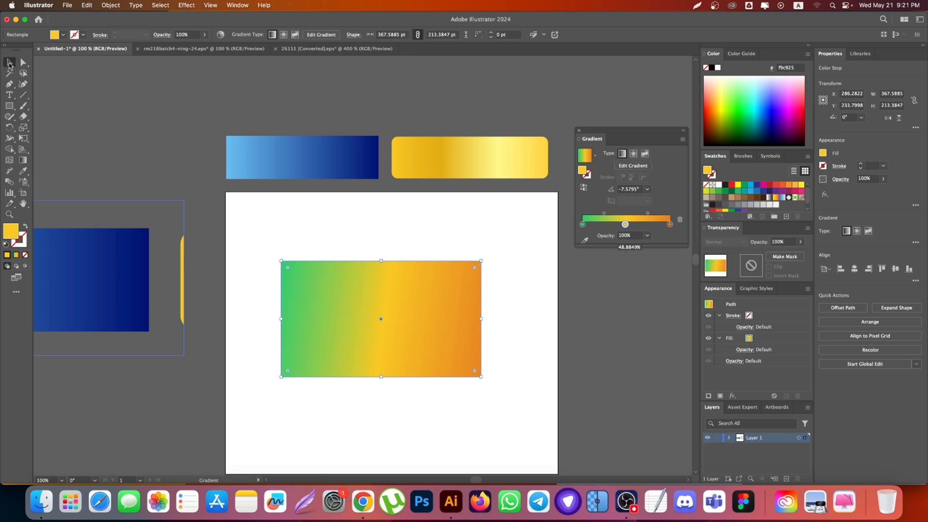
left_click(416, 156)
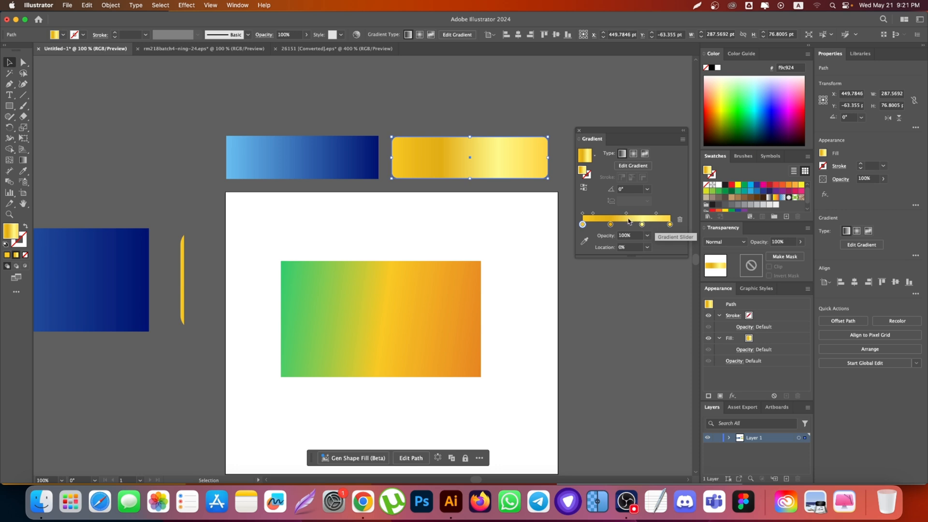
left_click(446, 279)
key("i")
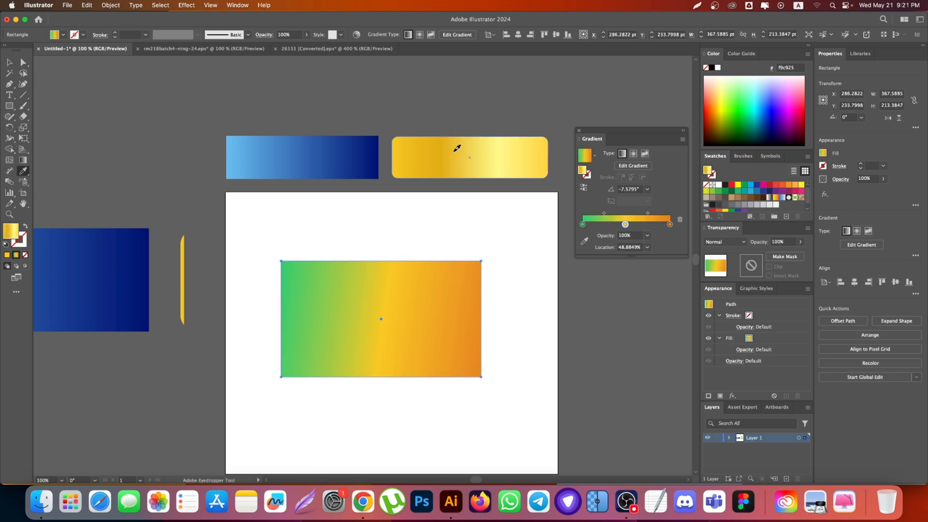
left_click(458, 146)
Step: Redraw the gold gradient straight across the large rectangle at an angle of 0°
left_click(10, 63)
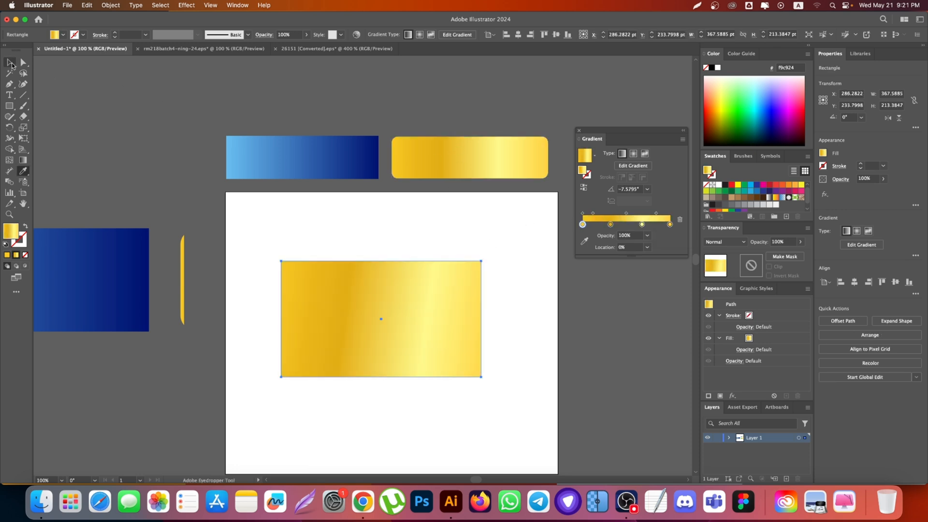
left_click(25, 162)
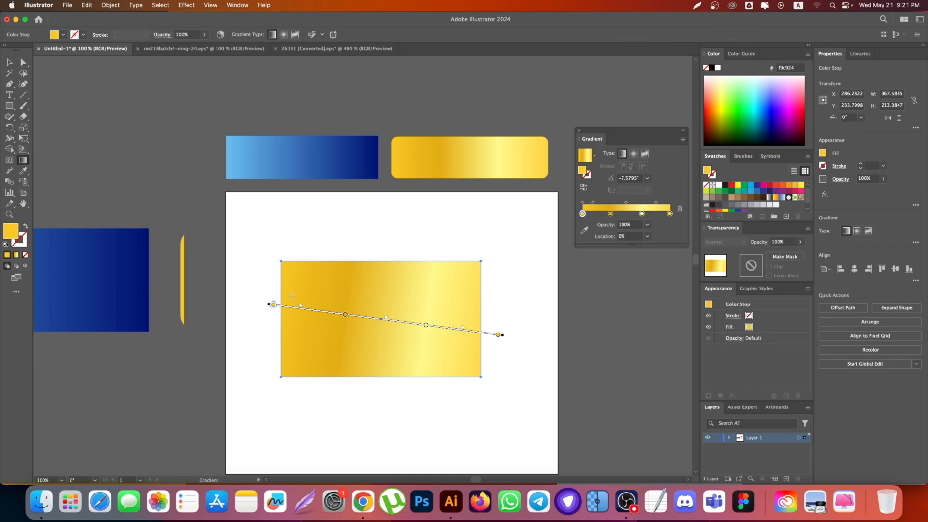
left_click_drag(280, 296, 483, 319)
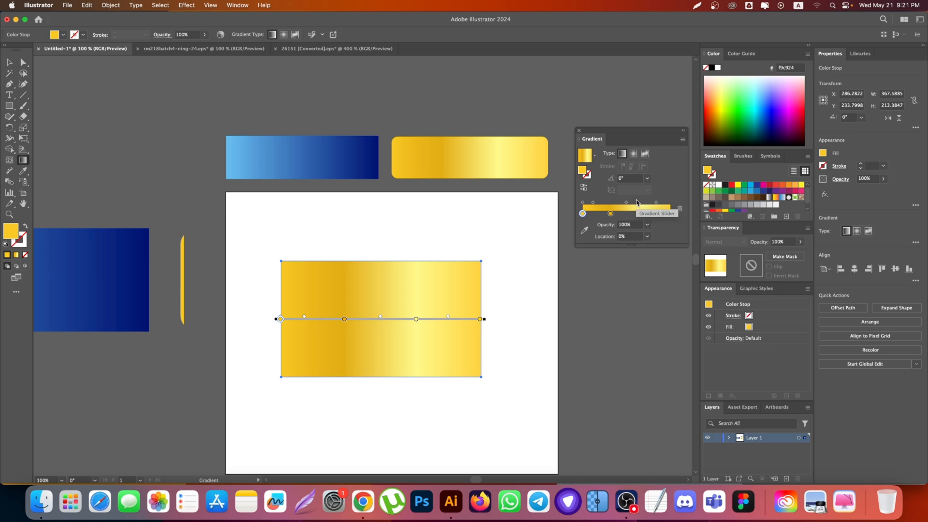
Step: Set the opacity of the gradient's second stop, the darker gold one, to 0%
left_click(344, 320)
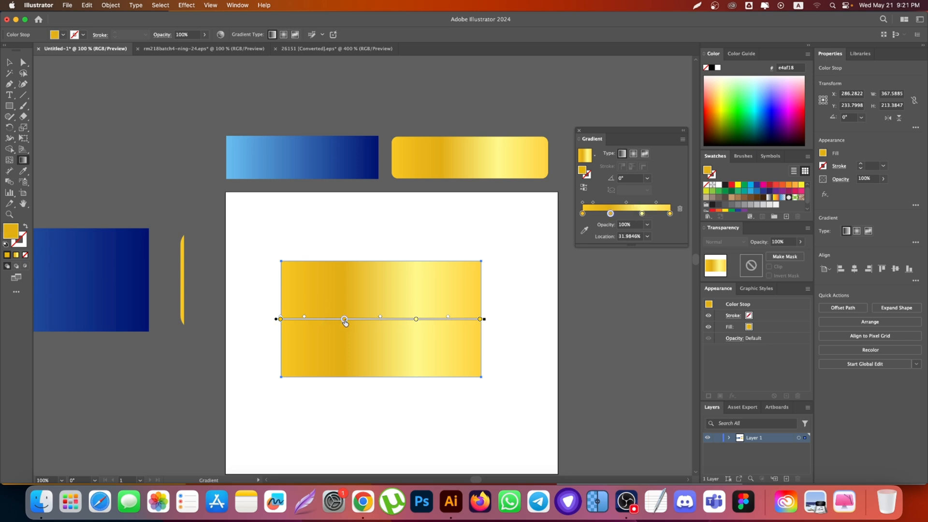
double_click(344, 319)
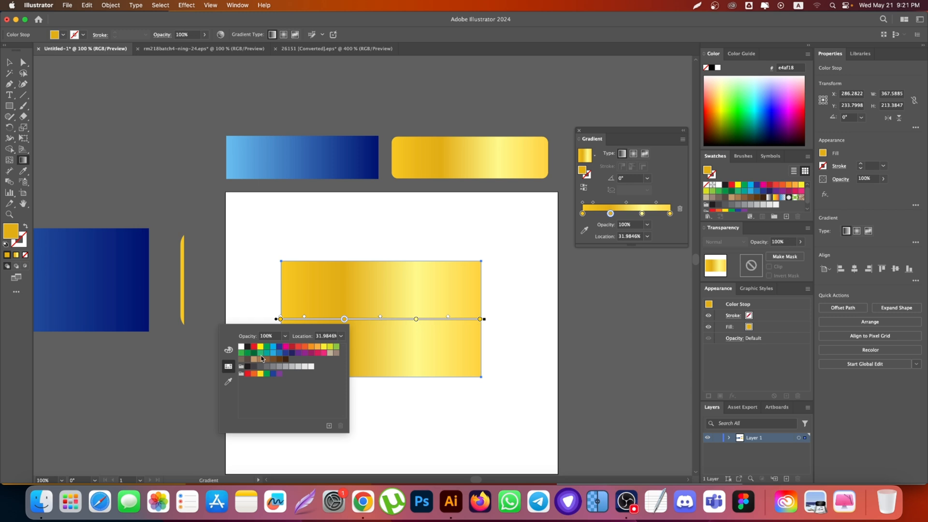
left_click(228, 349)
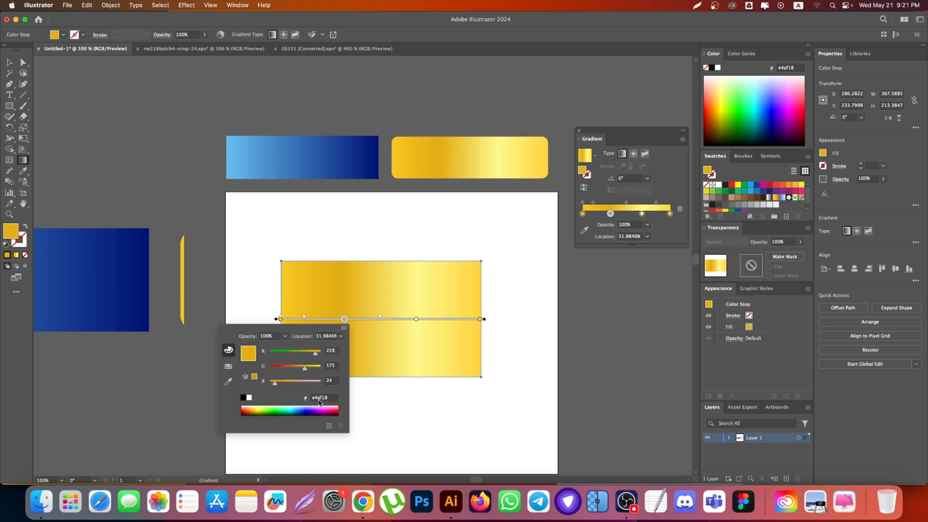
left_click(285, 336)
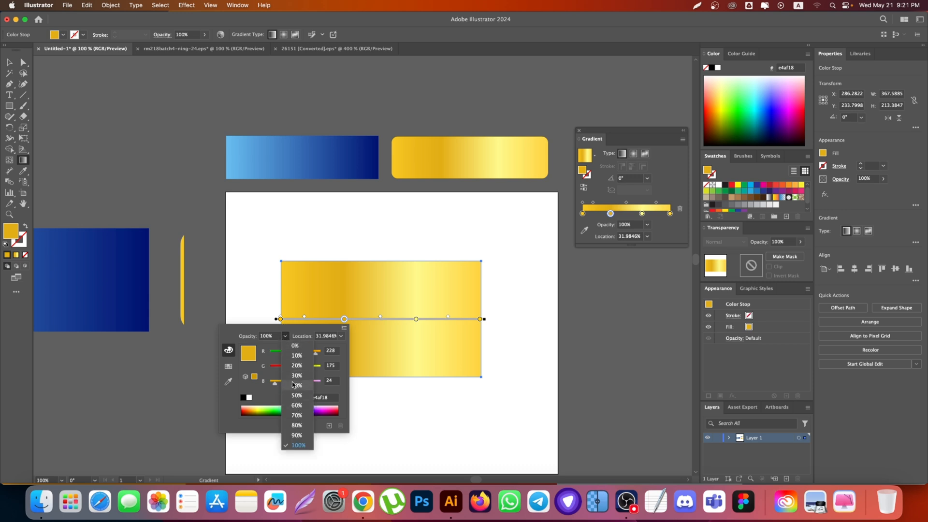
left_click(297, 342)
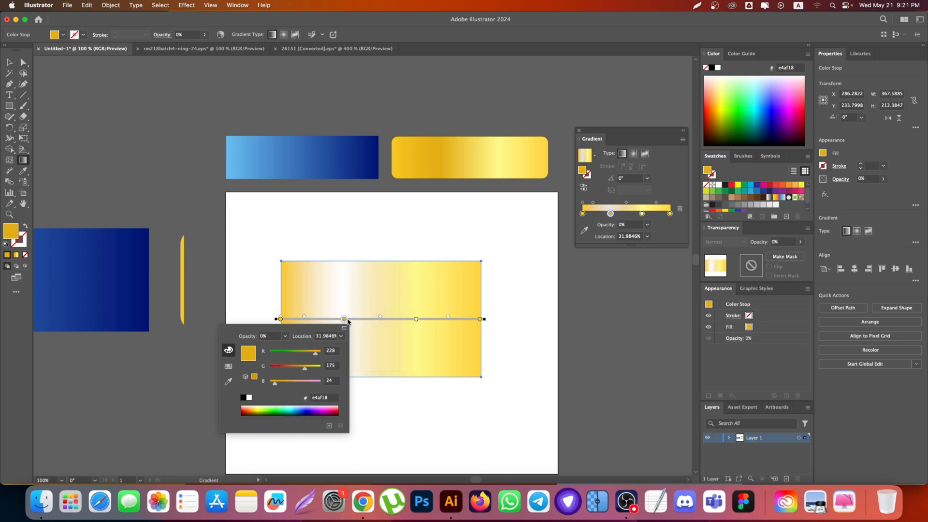
left_click(10, 63)
Step: Try moving the rectangle off the artboard onto the grey canvas beside it, and undo the move
scroll(307, 354, "down", 1)
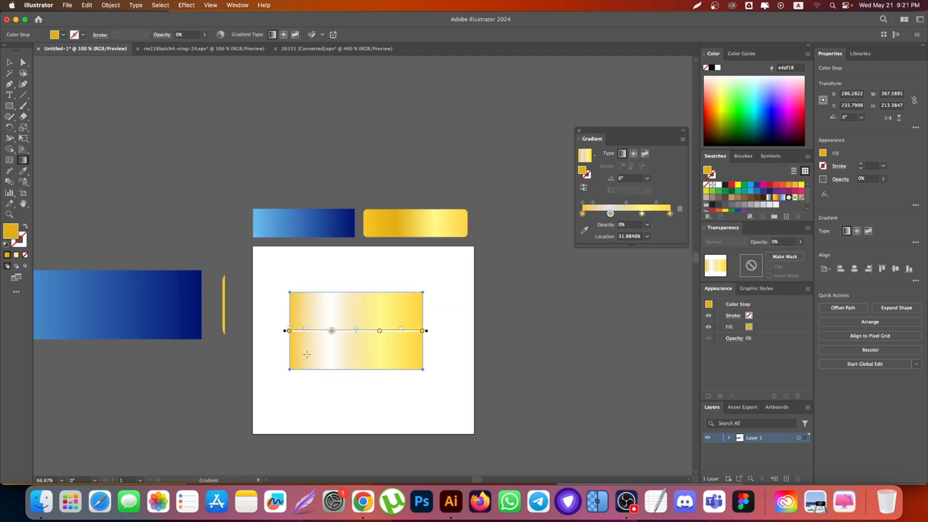
key("v")
left_click_drag(353, 351, 556, 361)
scroll(556, 361, "up", 5)
left_click(556, 361)
scroll(510, 306, "down", 3)
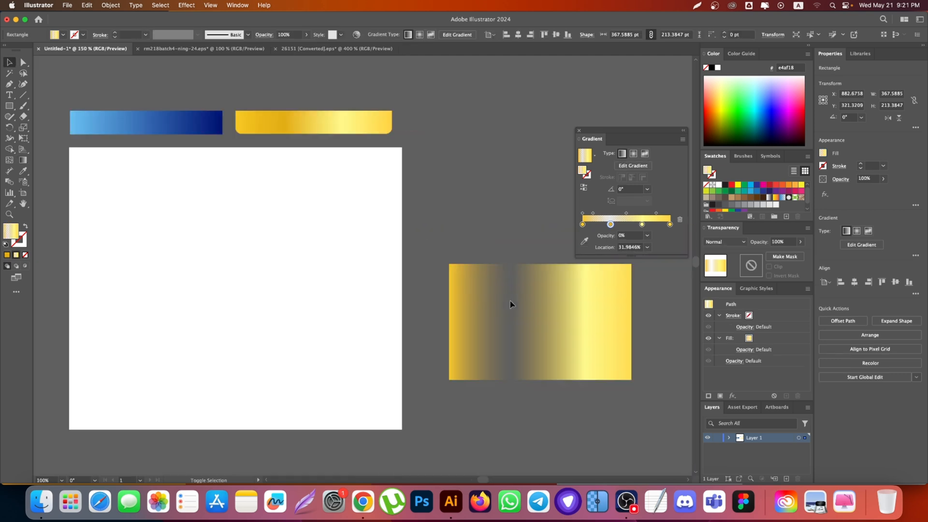
key("super+z")
scroll(280, 290, "left", 3)
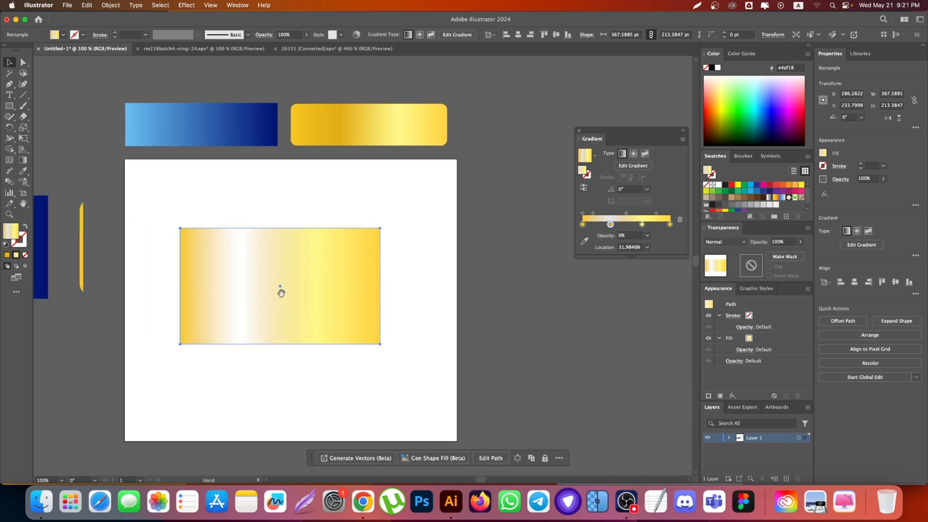
Step: Move the rectangle onto the grey canvas beside the artboard and set its first gradient stop's opacity to 0%
left_click_drag(280, 290, 592, 337)
key("g")
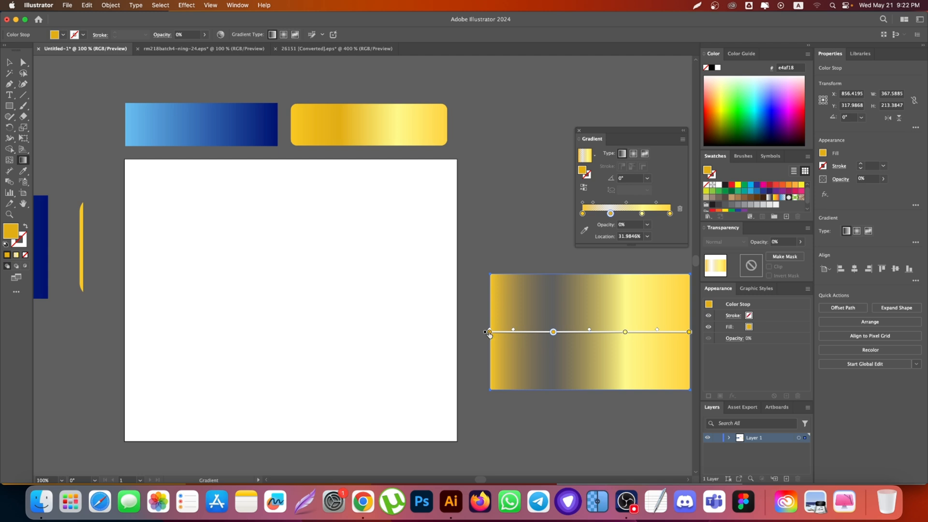
double_click(489, 333)
left_click(430, 349)
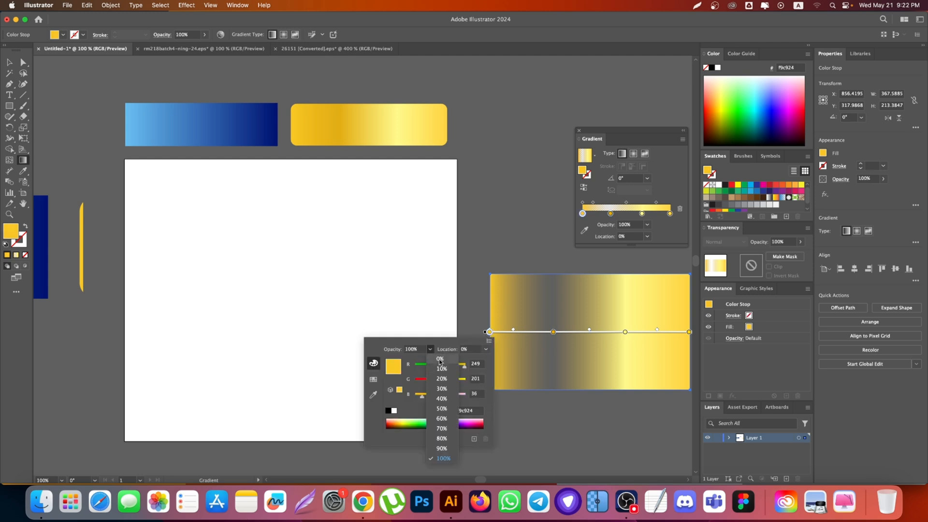
left_click(441, 363)
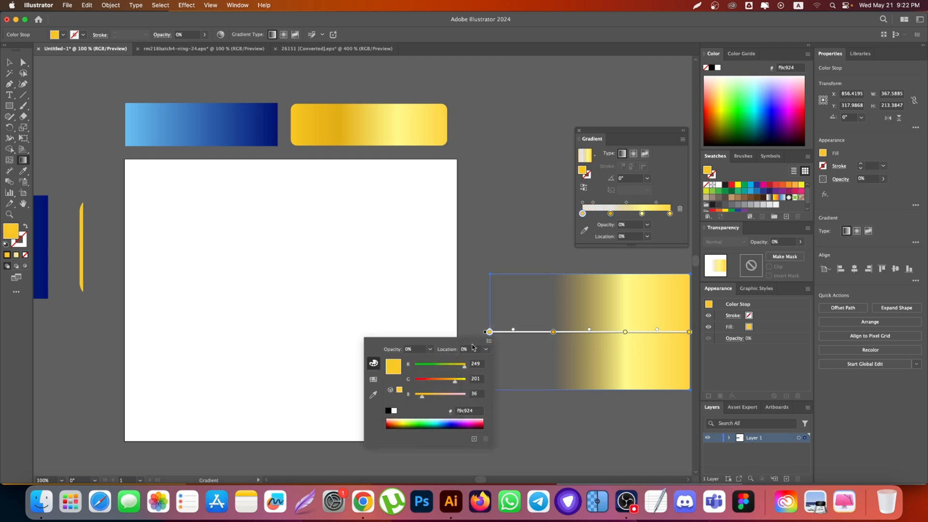
left_click(572, 313)
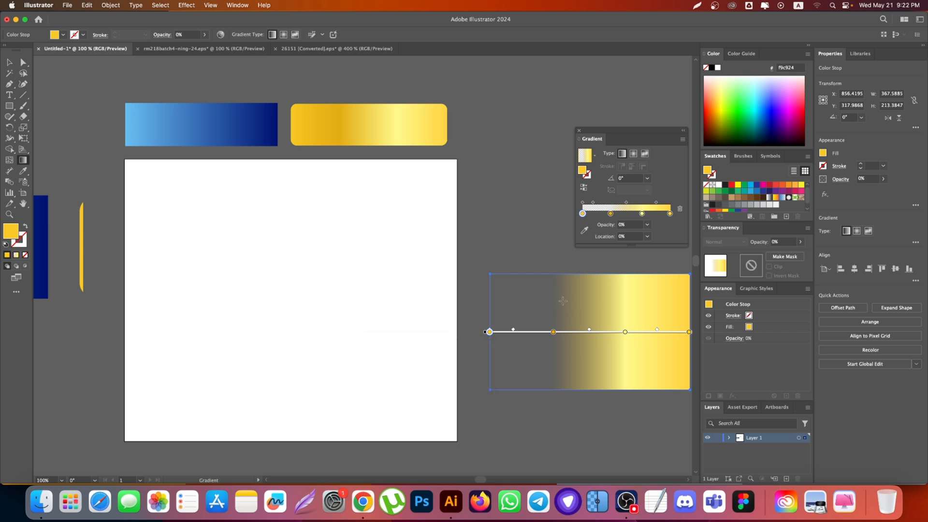
Step: Move the rectangle so it overlaps the artboard's edge and set its first gradient stop's opacity to 100%
key("v")
mouse_move(588, 314)
left_mouse_down()
mouse_move(390, 201)
mouse_move(259, 140)
mouse_move(184, 120)
mouse_move(310, 172)
mouse_move(532, 314)
left_mouse_up()
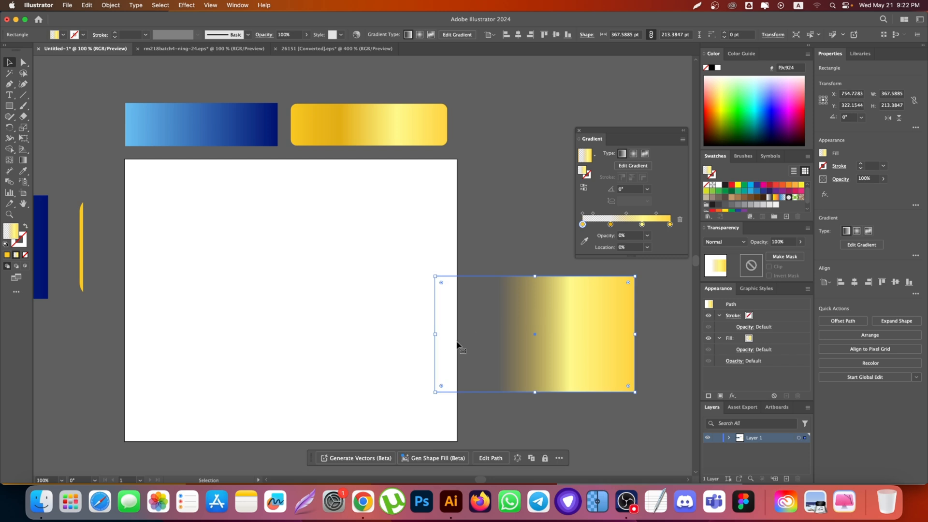
left_click(22, 159)
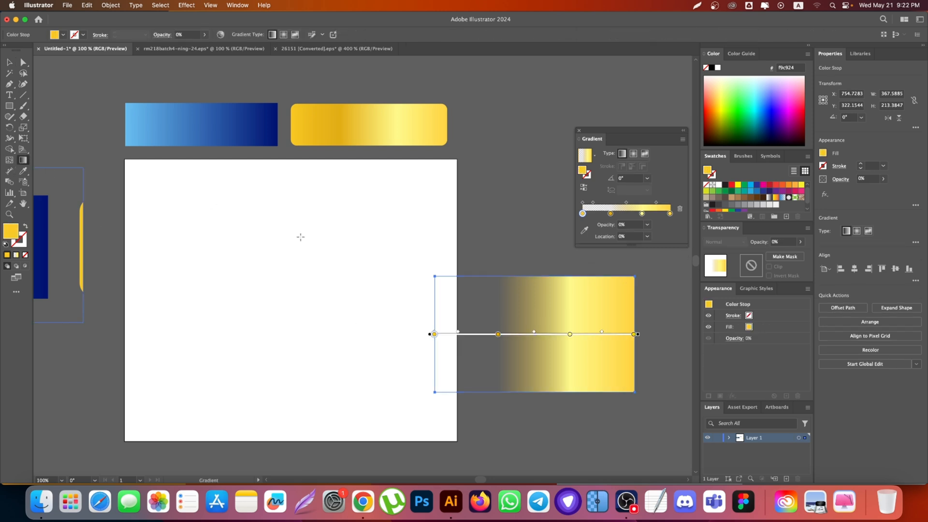
double_click(434, 334)
left_click(375, 351)
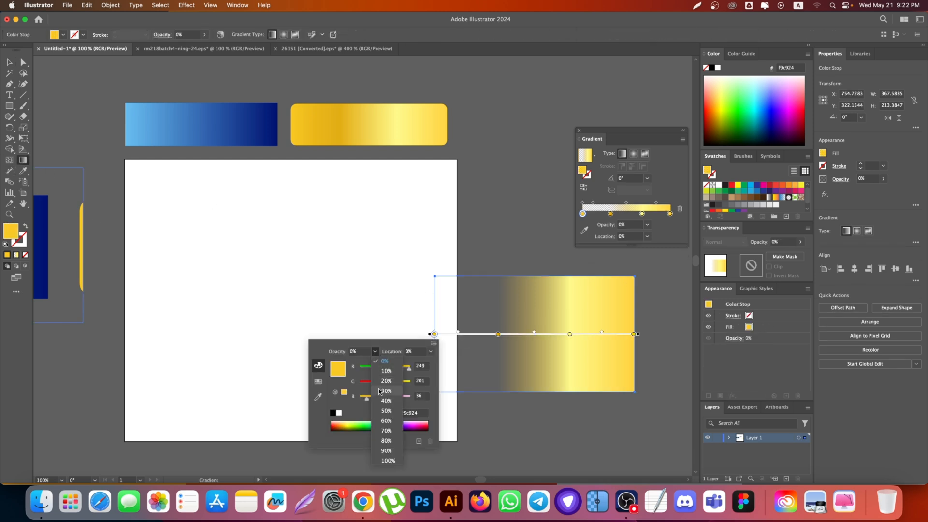
left_click(388, 461)
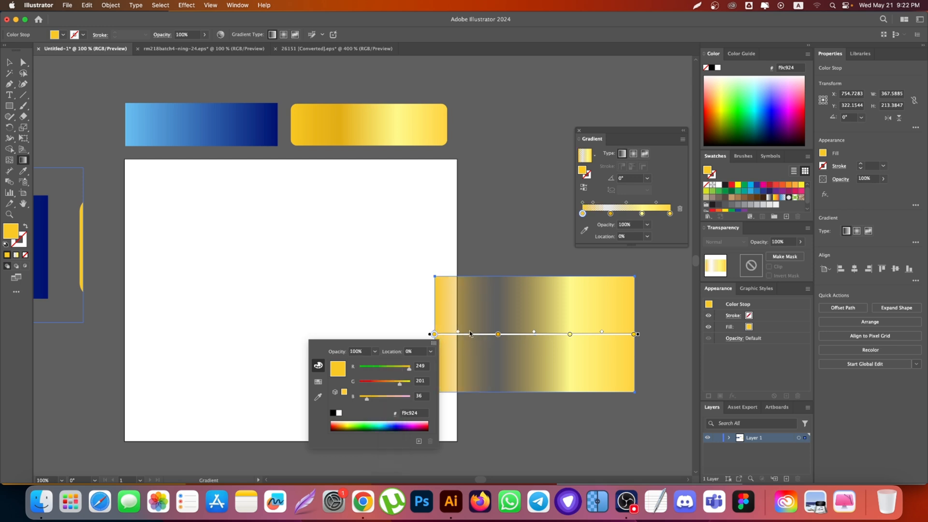
left_click(558, 297)
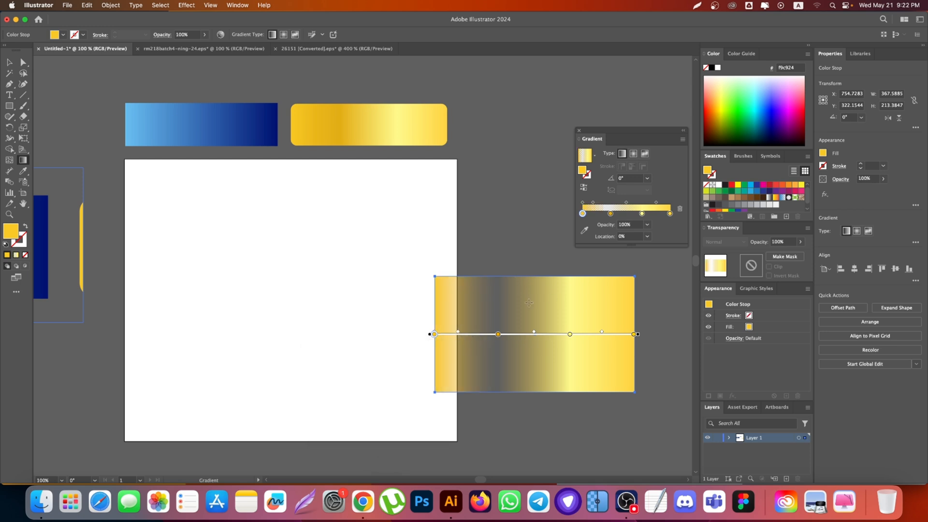
left_click_drag(529, 303, 558, 305)
key("super+z")
key("v")
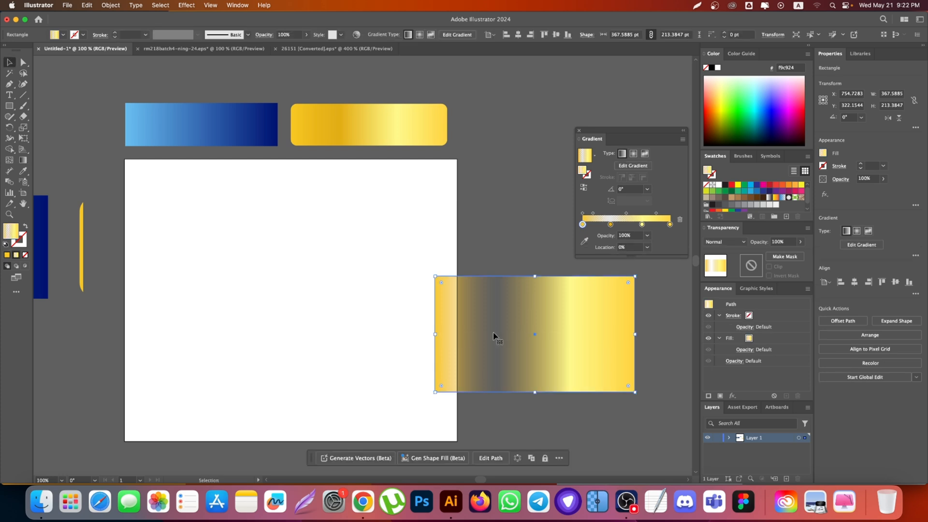
Step: Set the opacity of the second, darker gold gradient stop to 100%
left_click(23, 160)
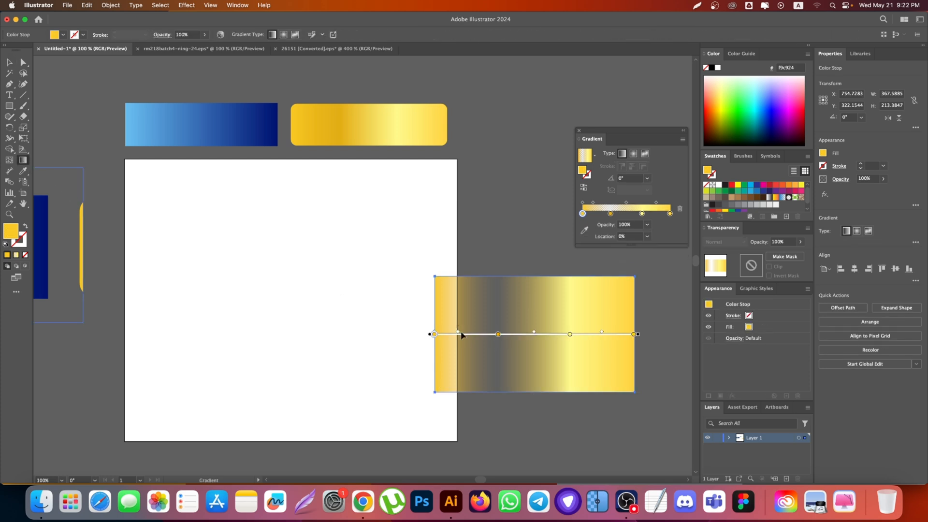
double_click(498, 334)
left_click(439, 352)
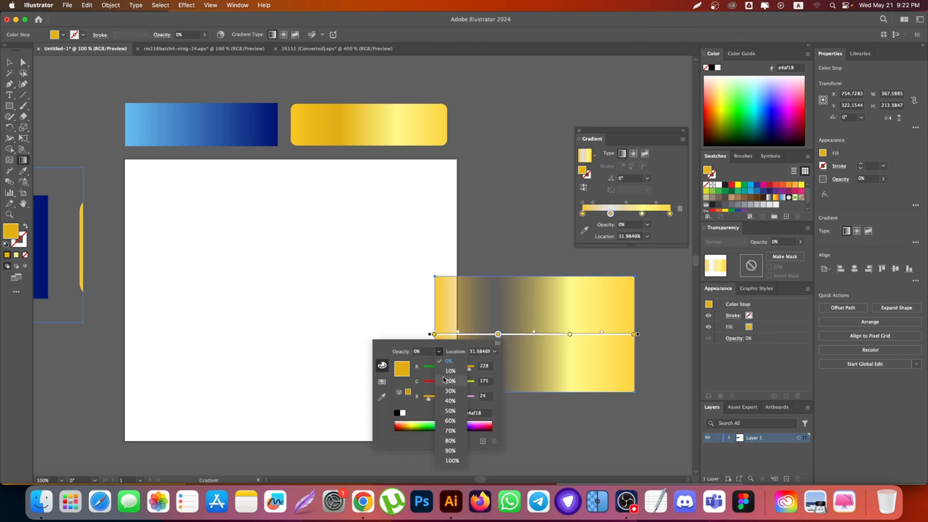
left_click(453, 459)
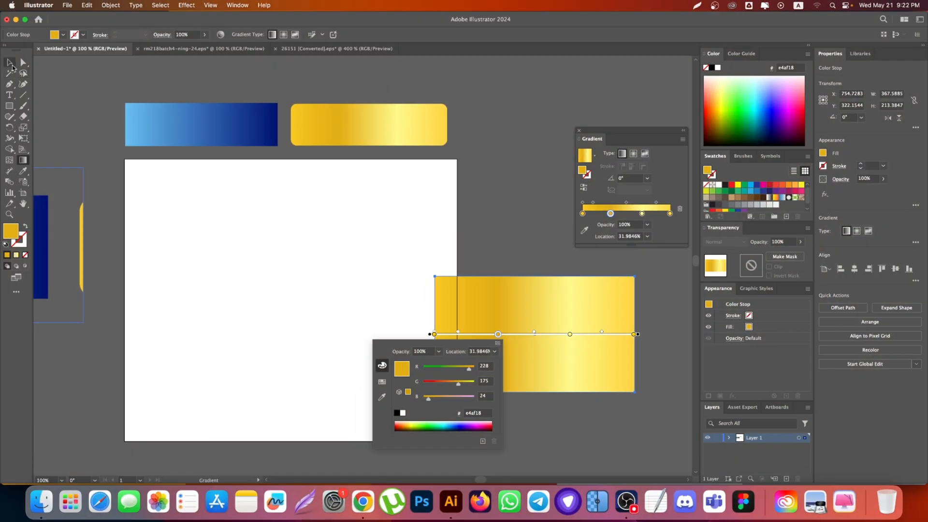
Step: Move the gold rectangle back to roughly the middle of the artboard
left_click(11, 63)
left_click(9, 62)
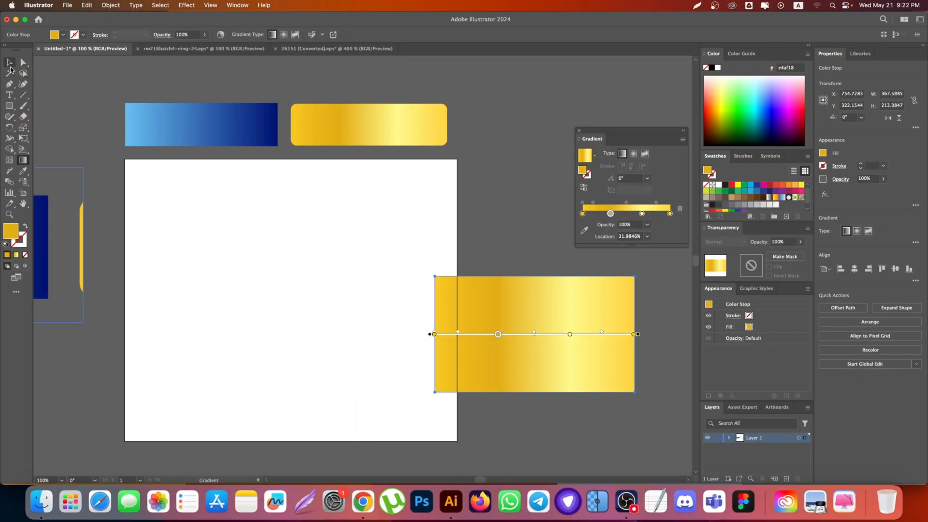
mouse_move(539, 311)
left_mouse_down()
mouse_move(359, 294)
mouse_move(306, 273)
left_mouse_up()
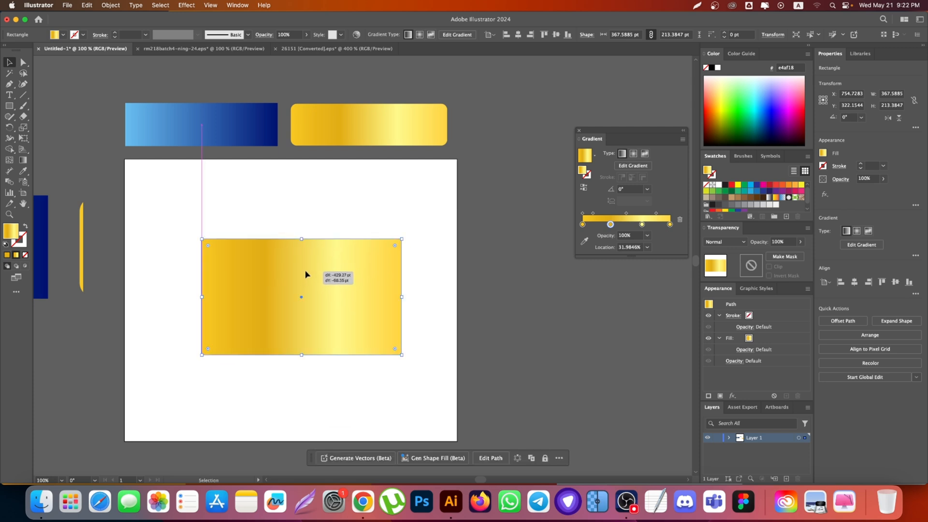
scroll(210, 265, "up", 2)
scroll(320, 279, "down", 1)
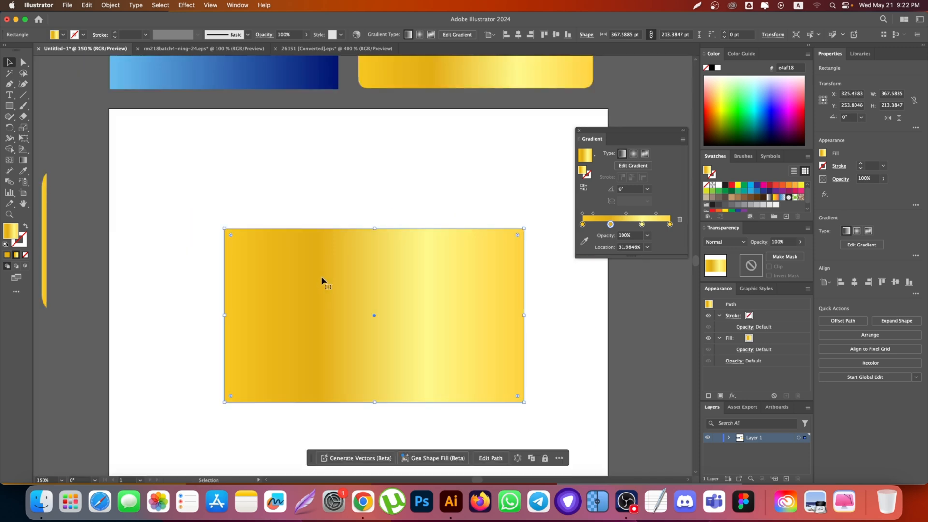
Step: Shift the gradient's first midpoint back and forth and slide the darker gold stop to a location of about 35.5%
left_click(23, 160)
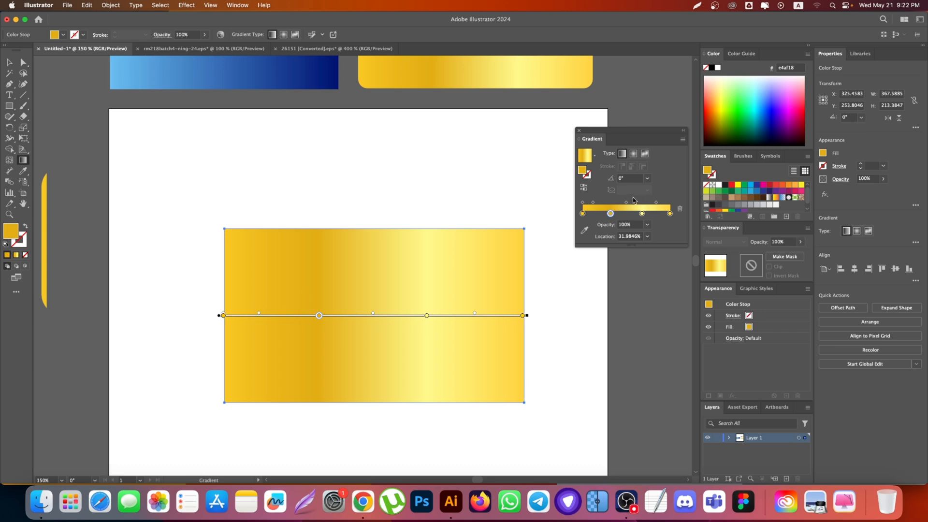
left_click_drag(594, 204, 615, 207)
left_click_drag(289, 315, 256, 315)
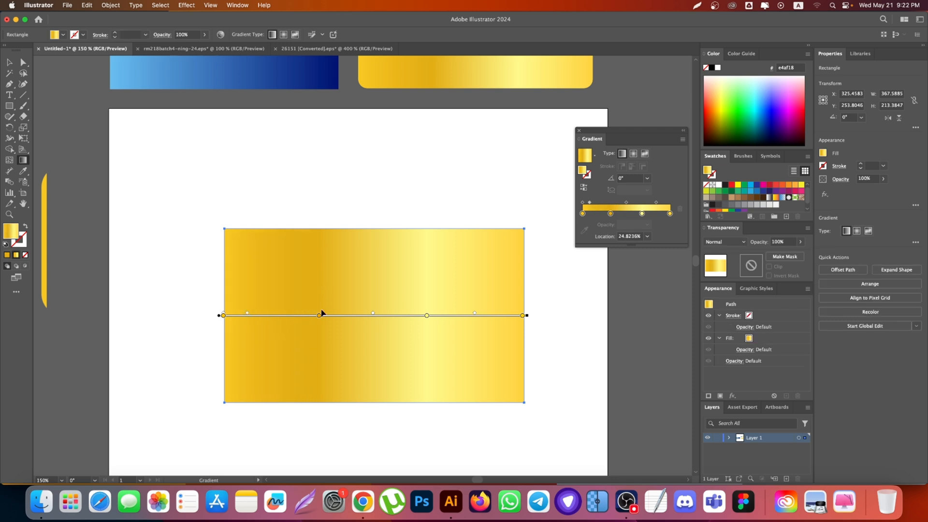
left_click_drag(319, 315, 371, 317)
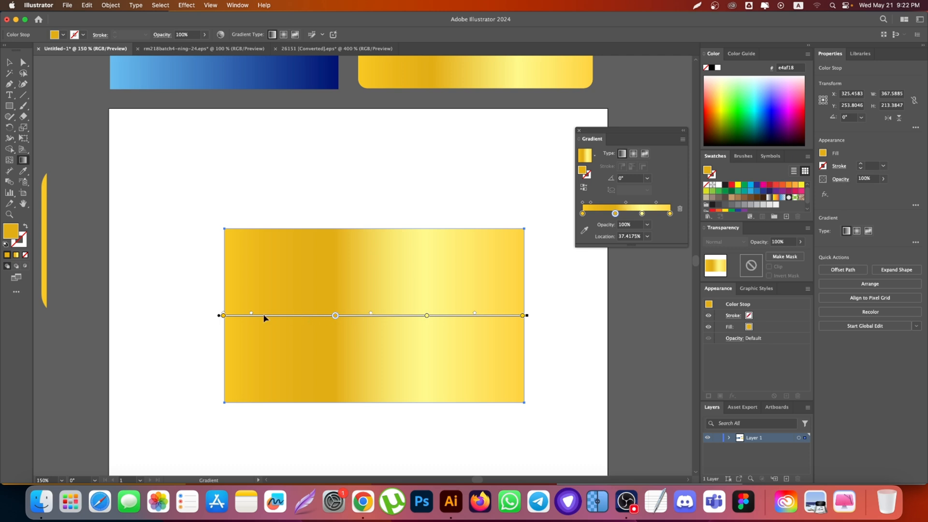
left_click_drag(252, 316, 327, 318)
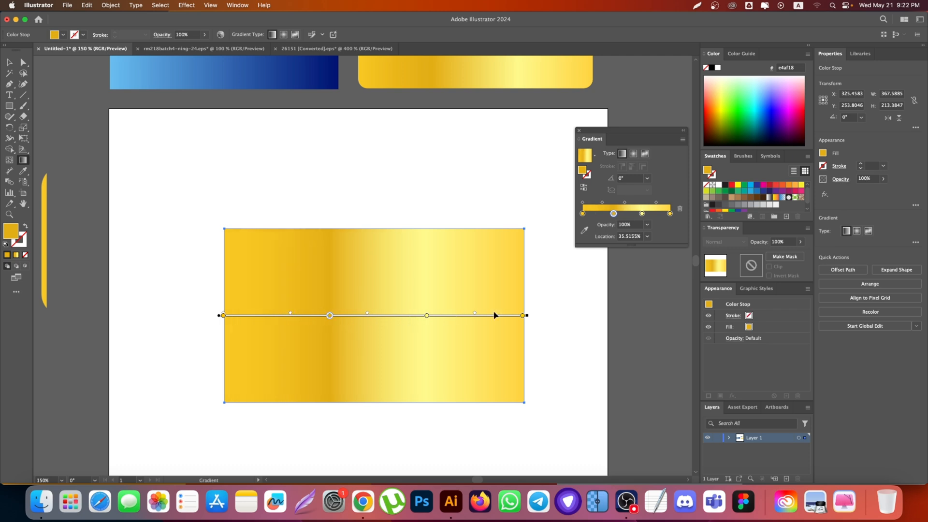
Step: Nudge the last midpoint slightly towards the pale yellow stop and remove the darker gold stop from the gradient
left_click_drag(475, 317, 468, 315)
left_click_drag(330, 317, 330, 334)
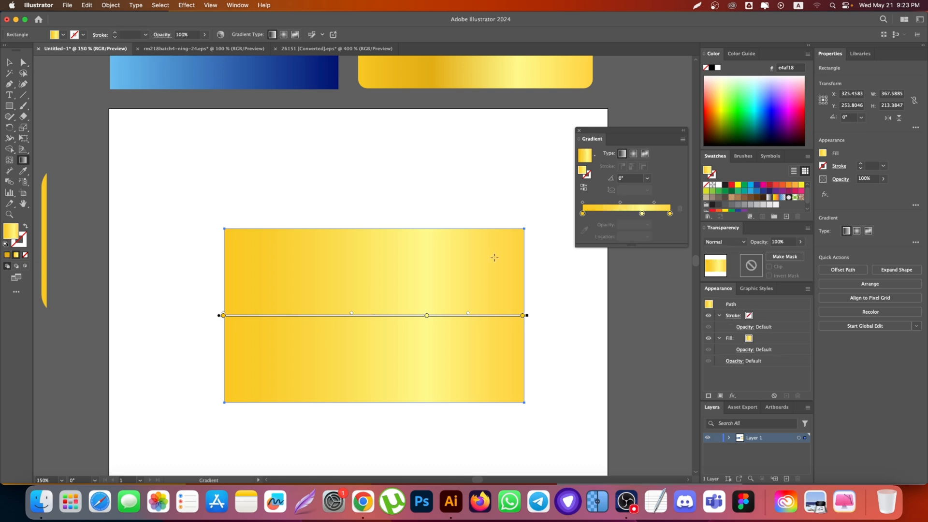
Step: Restore the removed darker gold stop by undoing, and pull it off the gradient slider to remove it again
key("cmd+z")
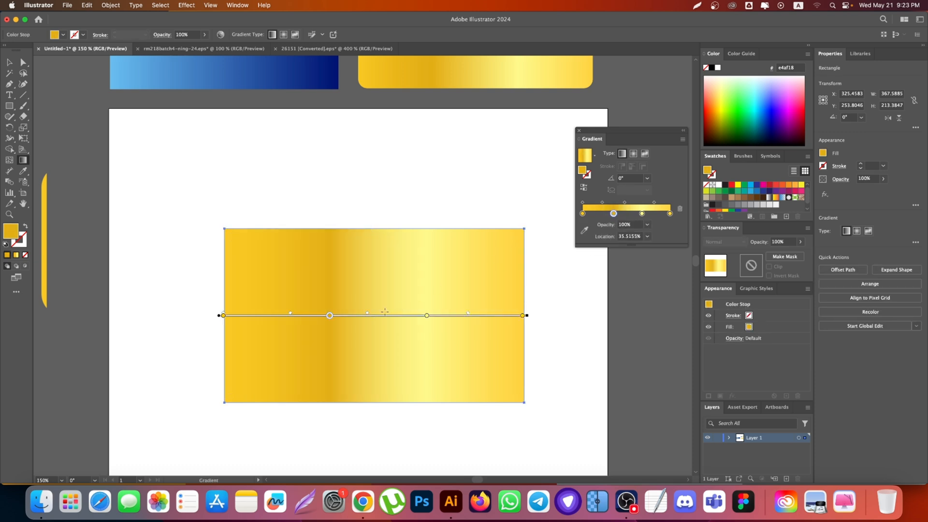
left_click_drag(613, 214, 613, 251)
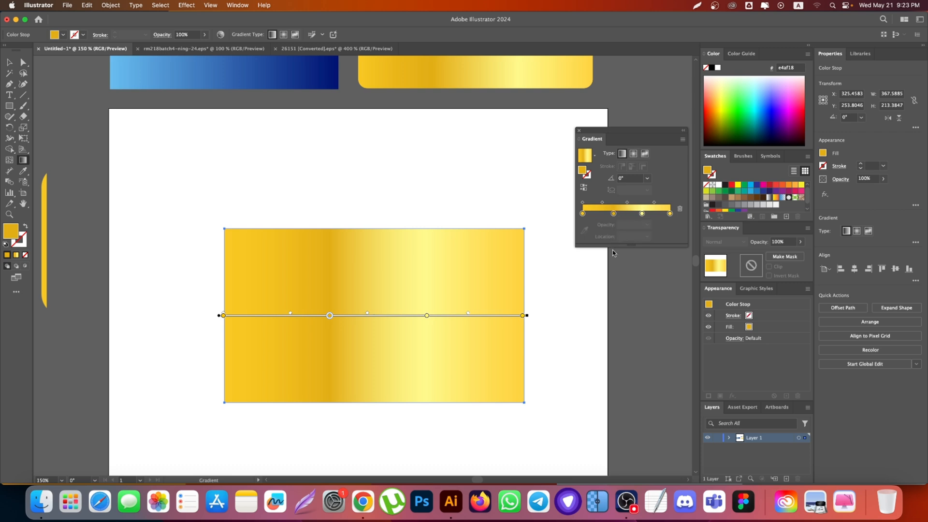
key("super+z")
left_click(614, 213)
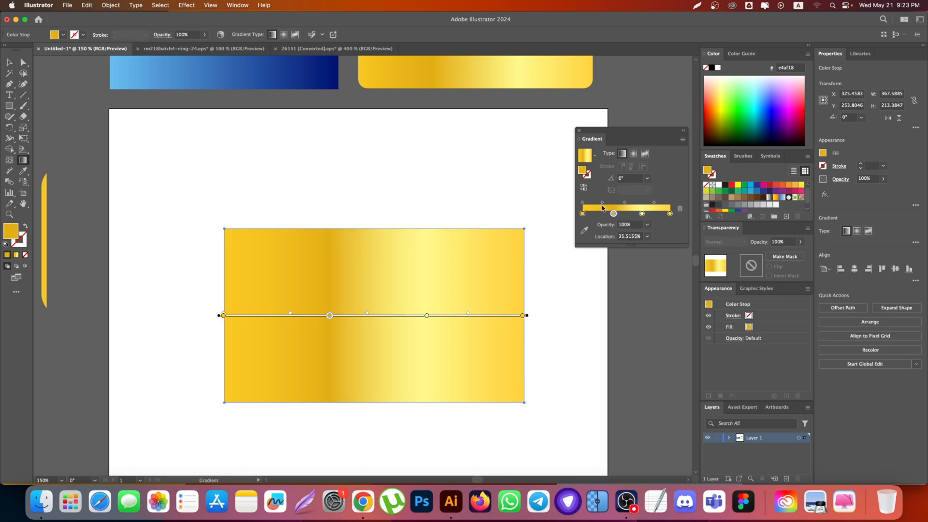
left_click_drag(602, 203, 613, 251)
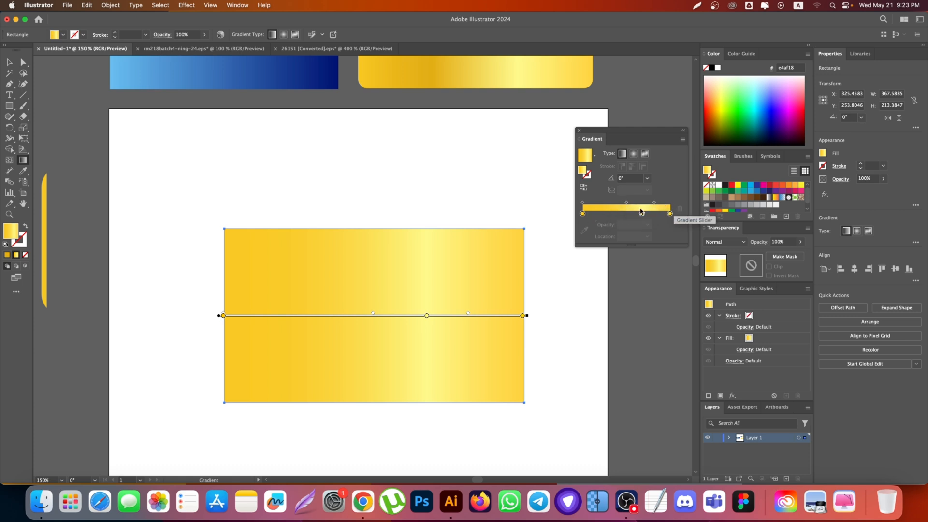
Step: Add two new stops to the gold gradient, at locations of about 48% and 21%
left_click(609, 214)
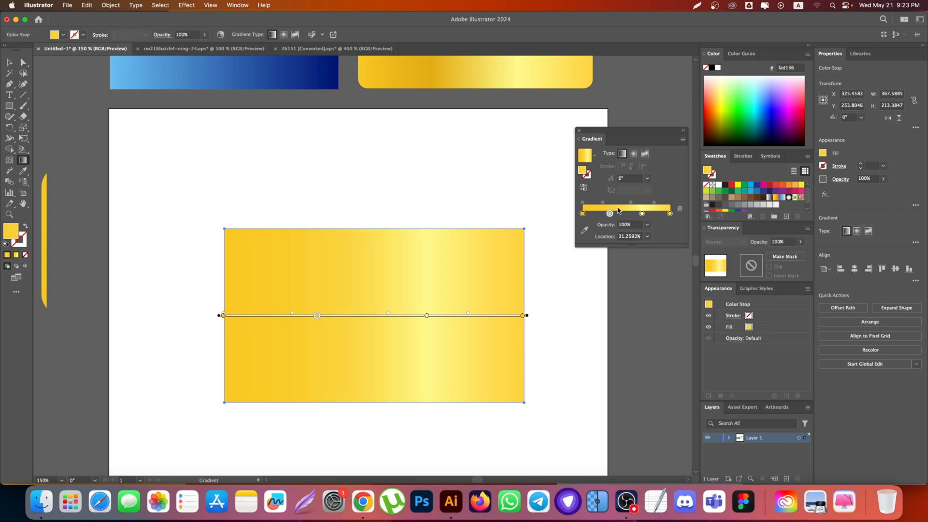
left_click_drag(623, 213, 625, 213)
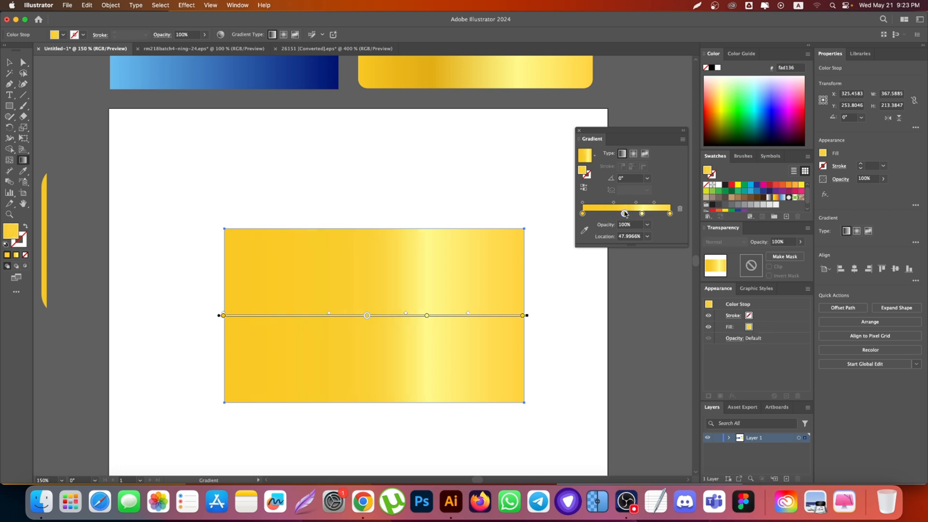
left_click(600, 214)
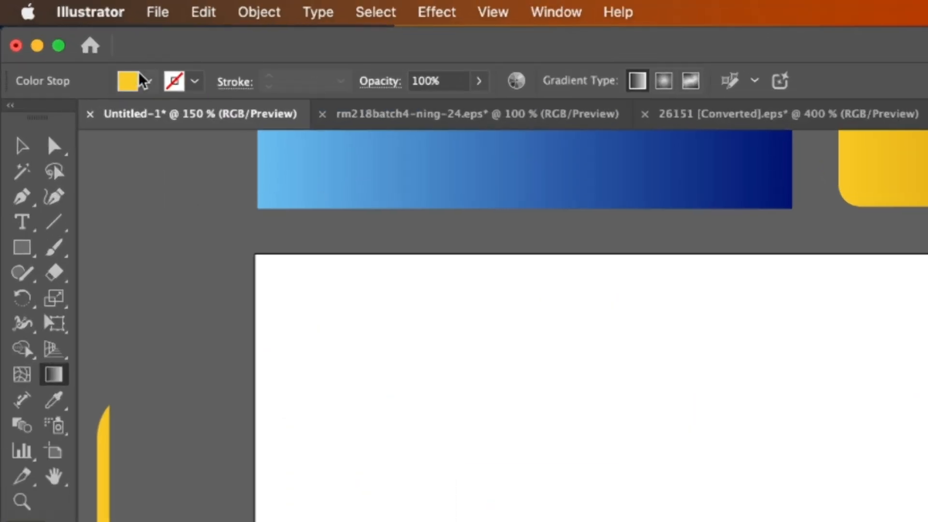
Step: Examine the list of preset gradients in the fill's gradient settings
left_click(146, 82)
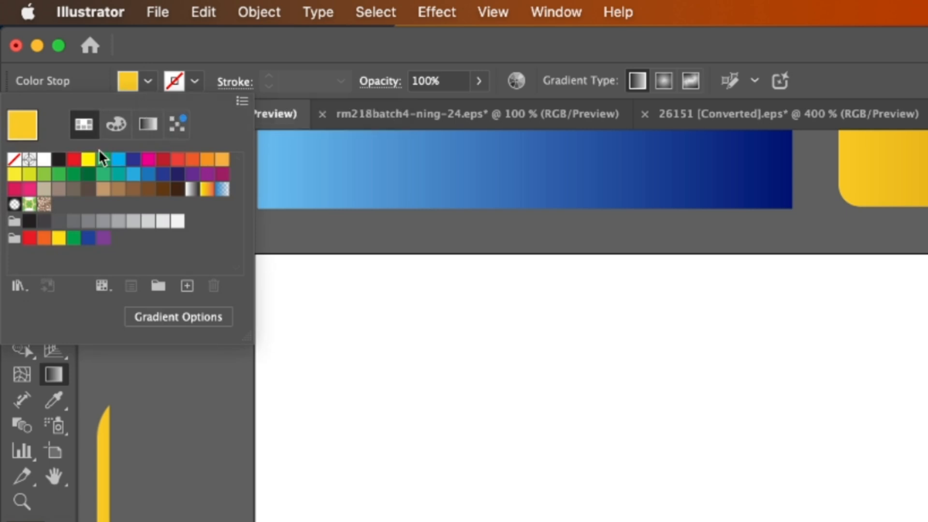
left_click(149, 129)
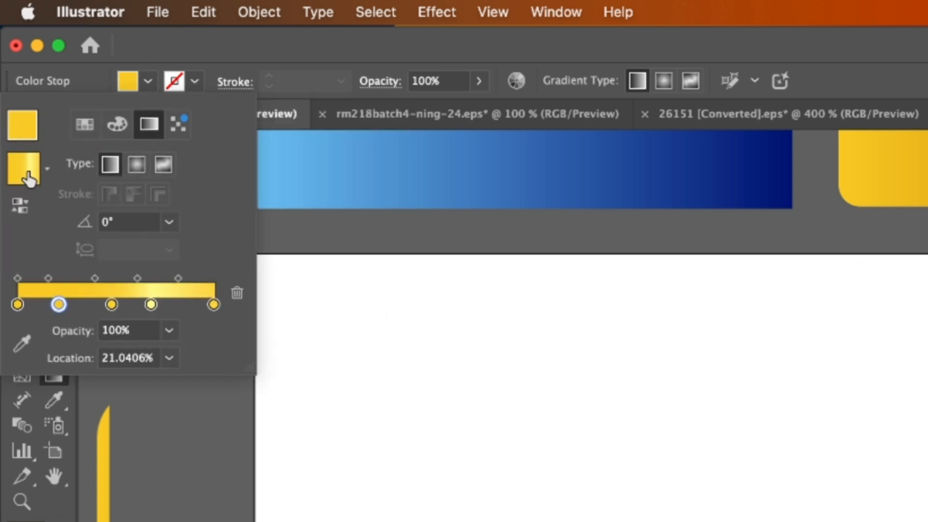
left_click(46, 169)
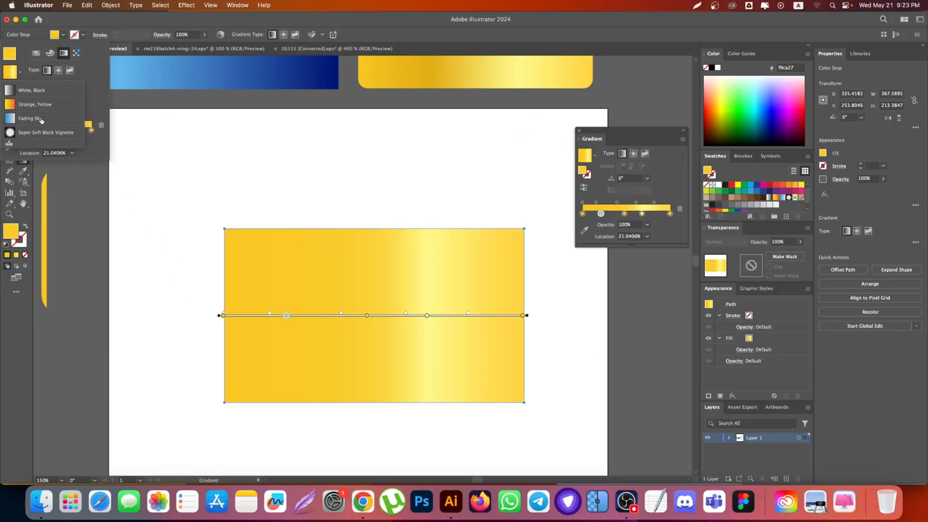
left_click(594, 151)
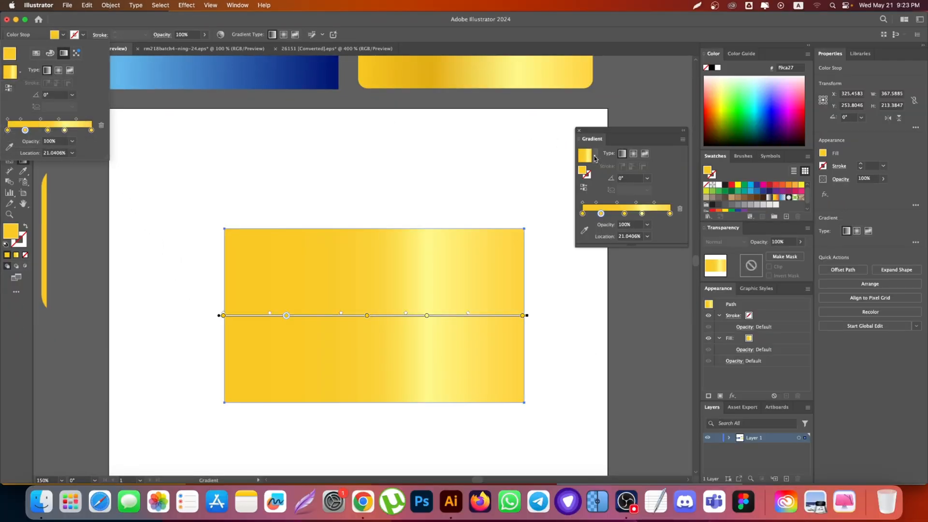
Step: Try the White, Black preset and the Orange, Yellow preset gradient on the rectangle
left_click(595, 156)
left_click(595, 155)
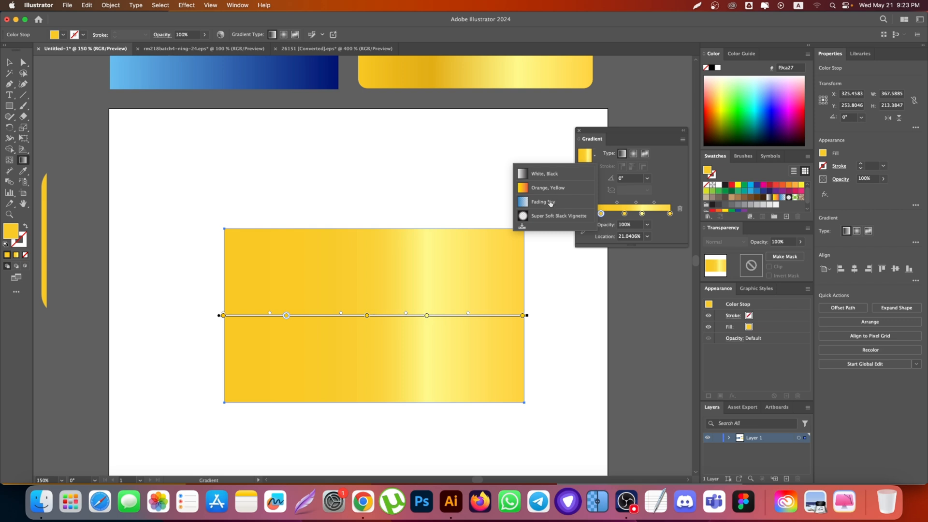
left_click(541, 174)
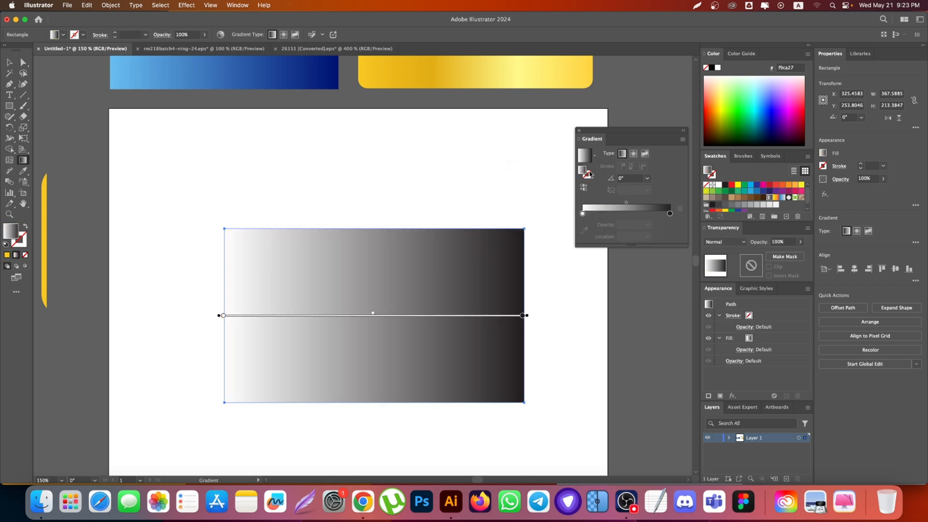
left_click(598, 156)
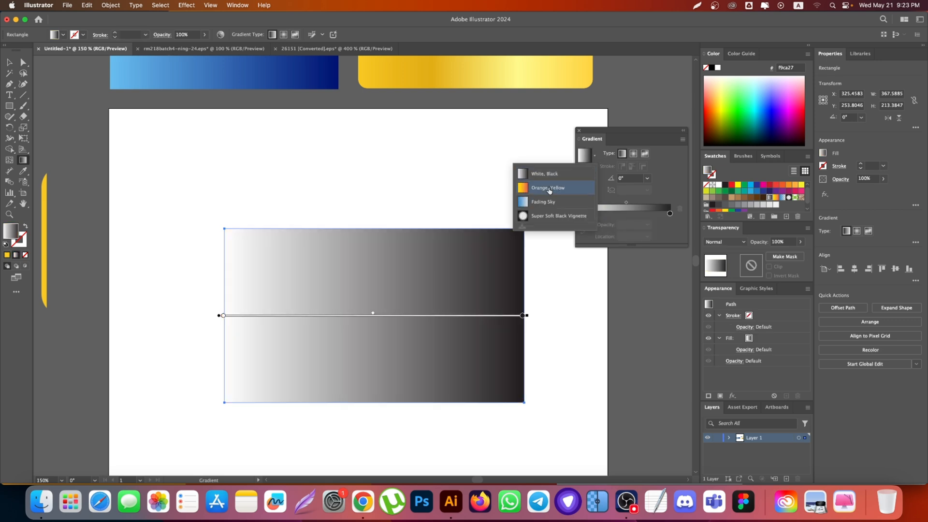
left_click(553, 186)
Step: Apply the Fading Sky preset gradient to the rectangle and view the opacity choices of its end stop
left_click(595, 155)
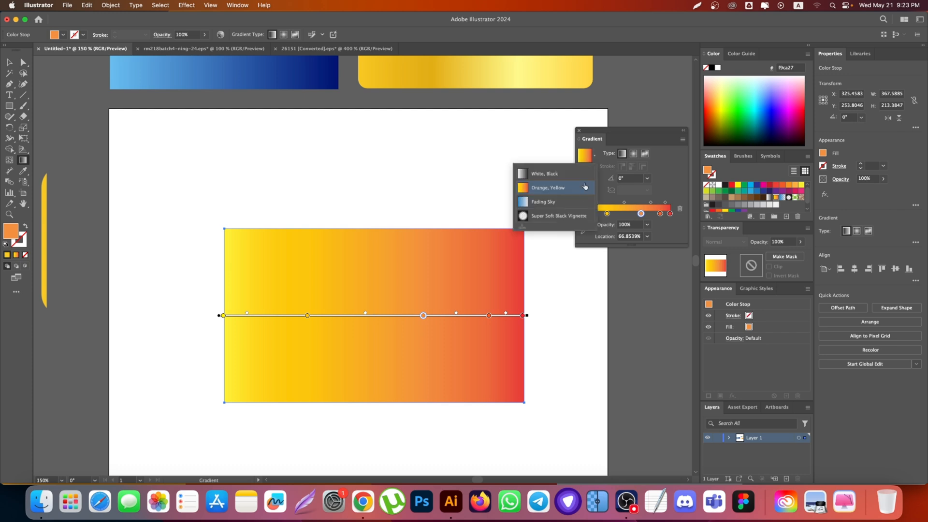
left_click(551, 203)
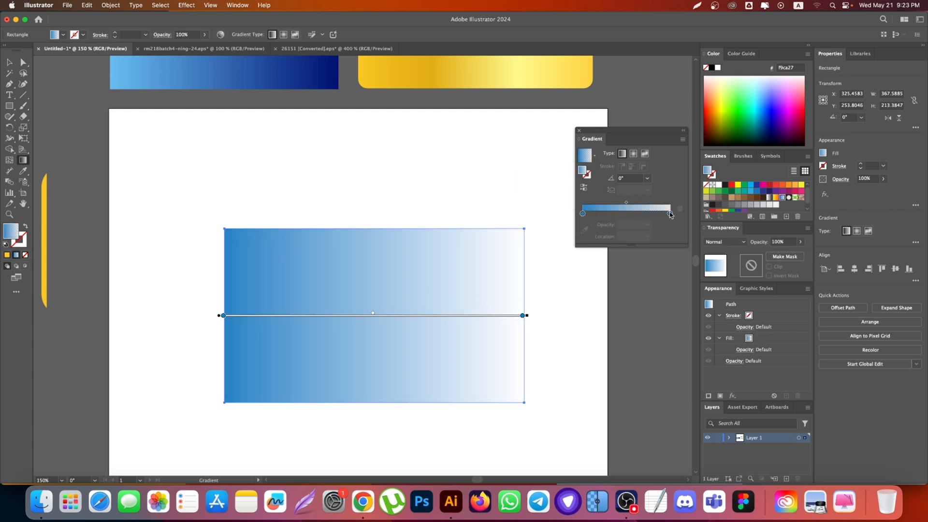
left_click(670, 214)
left_click(646, 225)
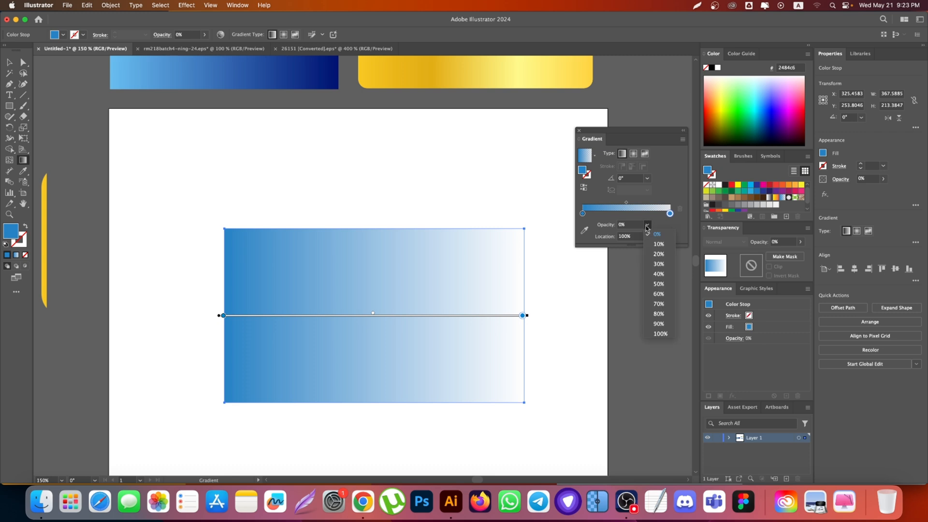
left_click(647, 226)
double_click(522, 317)
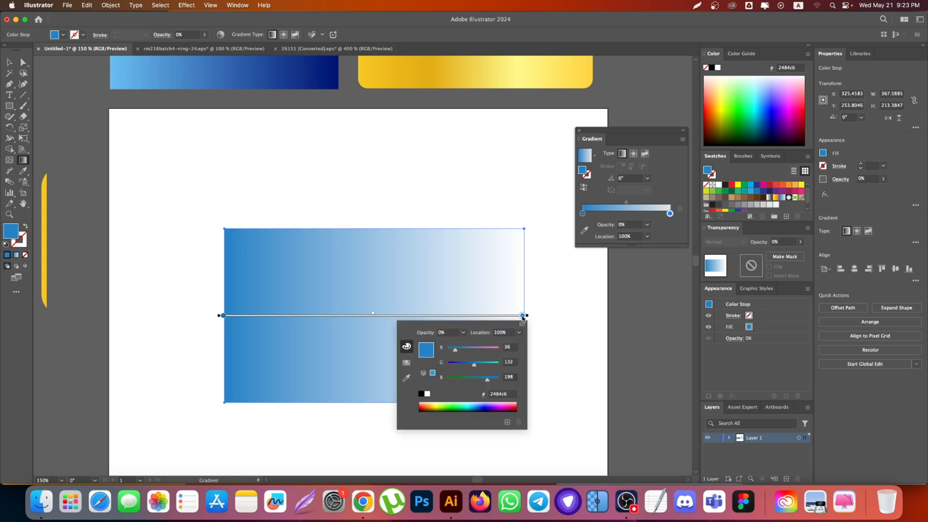
Step: Set the location of the opaque blue starting stop to 50%
left_click(646, 236)
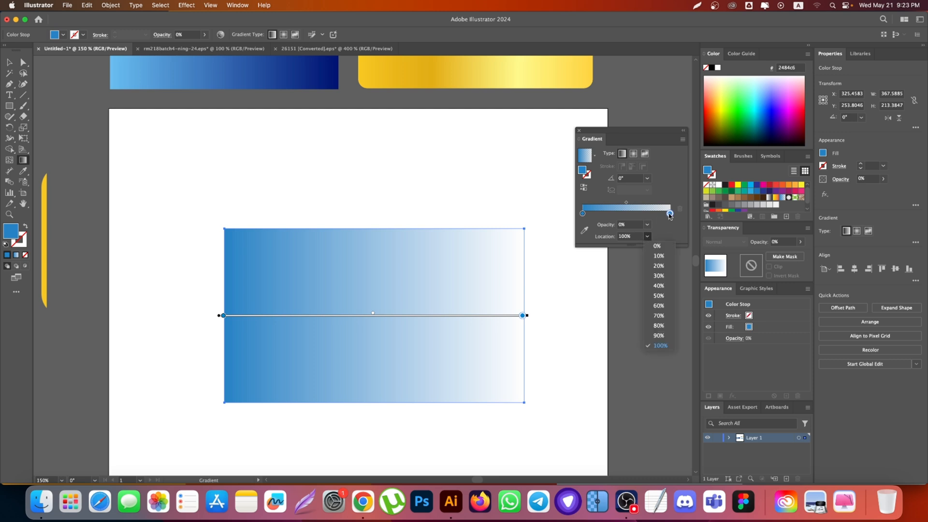
left_click(582, 214)
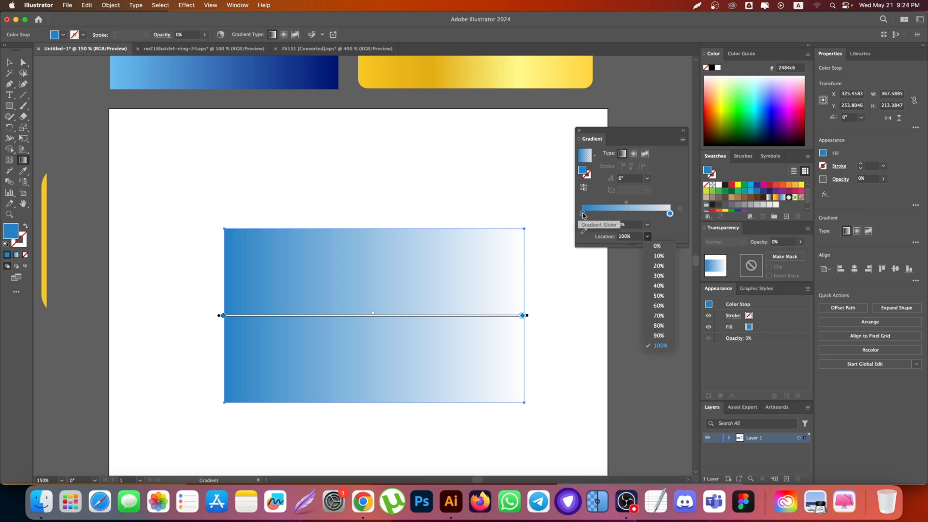
left_click(647, 237)
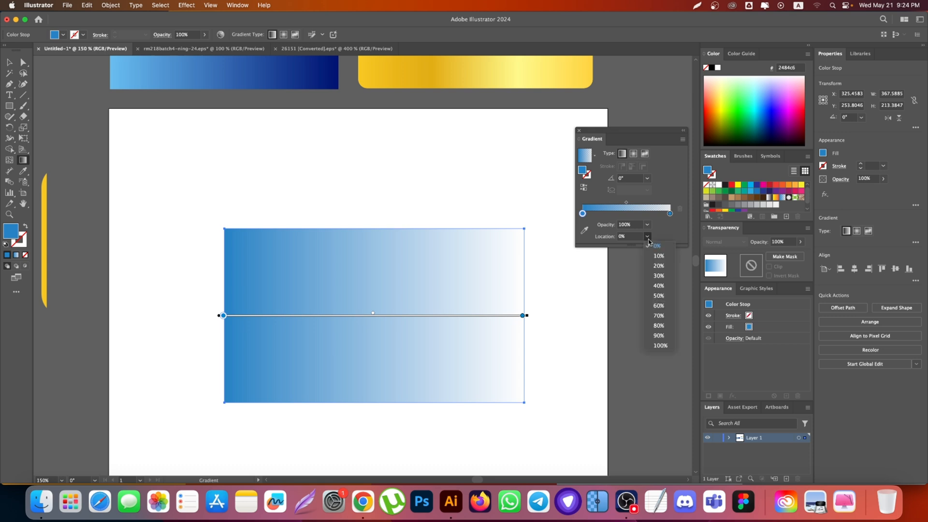
left_click(663, 296)
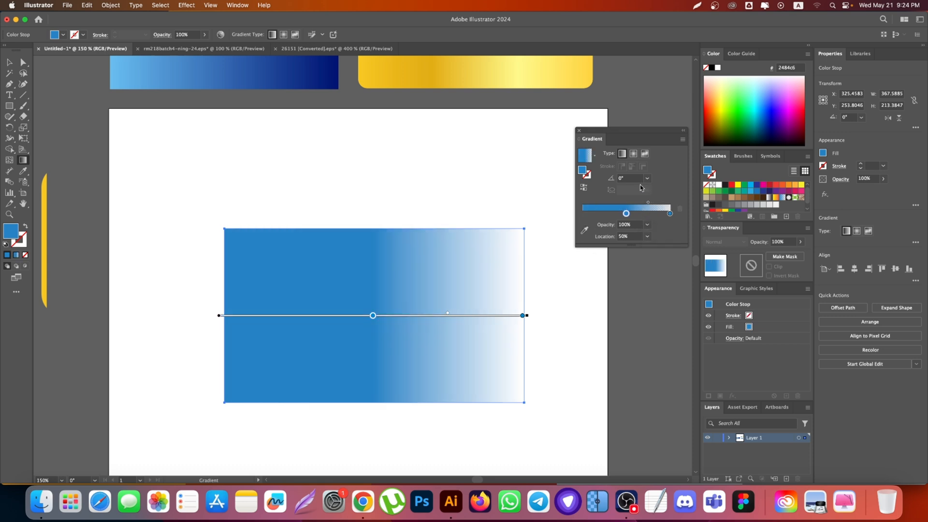
Step: Recolour the stop at 50% by sampling the dark blue swatch (2e3192) with the stop's colour picker
double_click(623, 216)
left_click(553, 277)
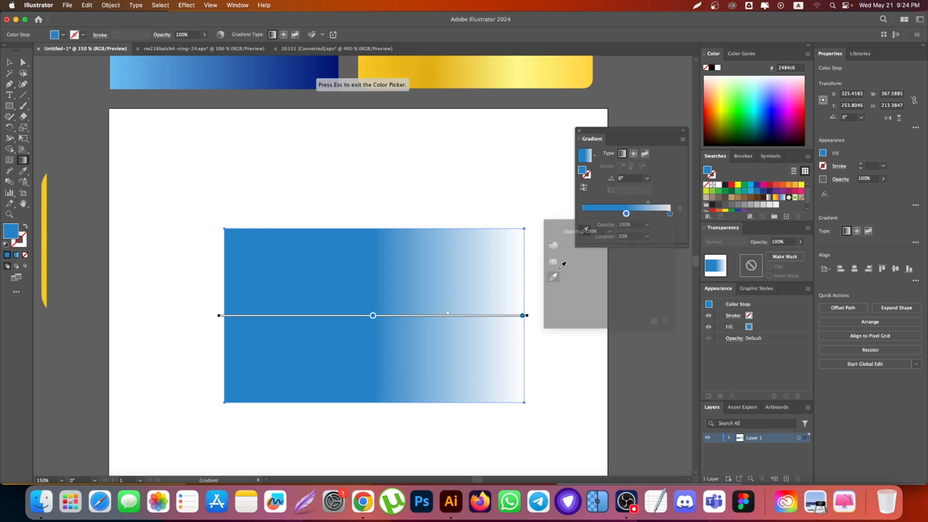
left_click(756, 185)
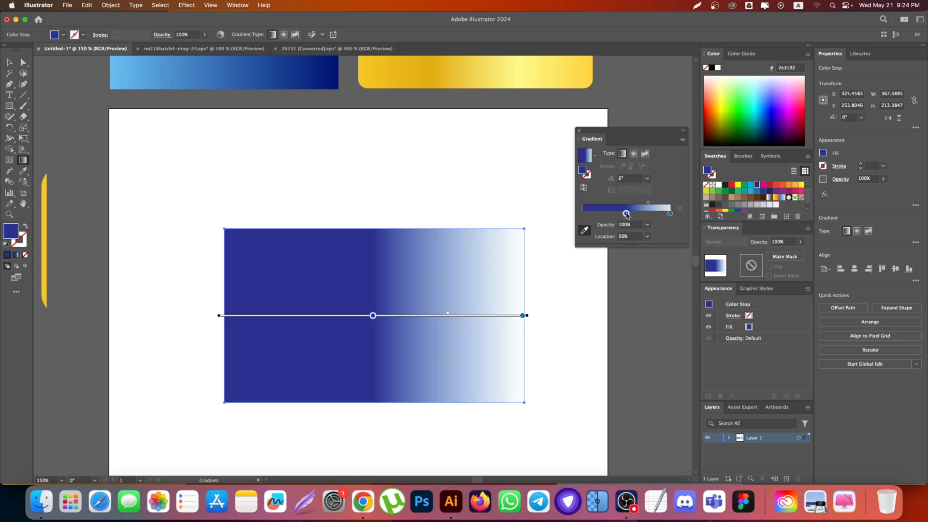
Step: Open the dark blue stop's RGB colour settings and select its hex code for editing
double_click(627, 214)
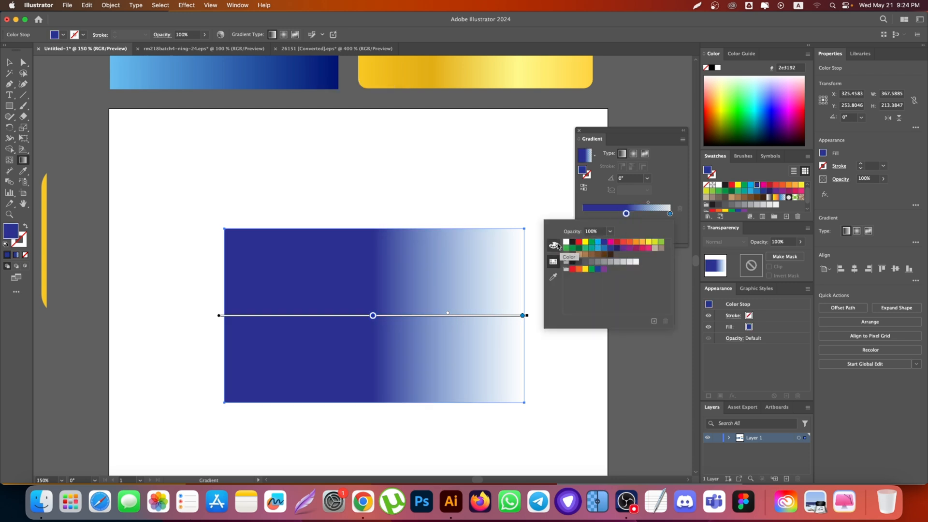
left_click(554, 246)
left_click(656, 295)
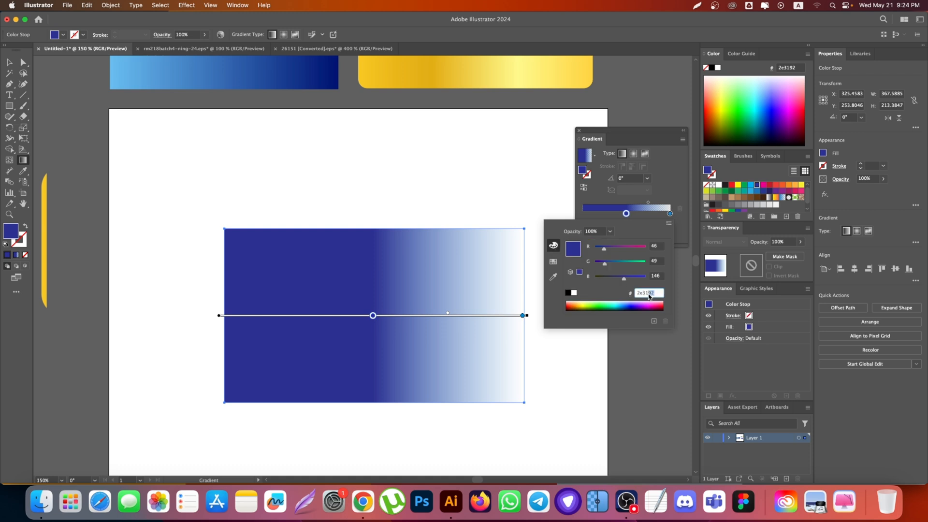